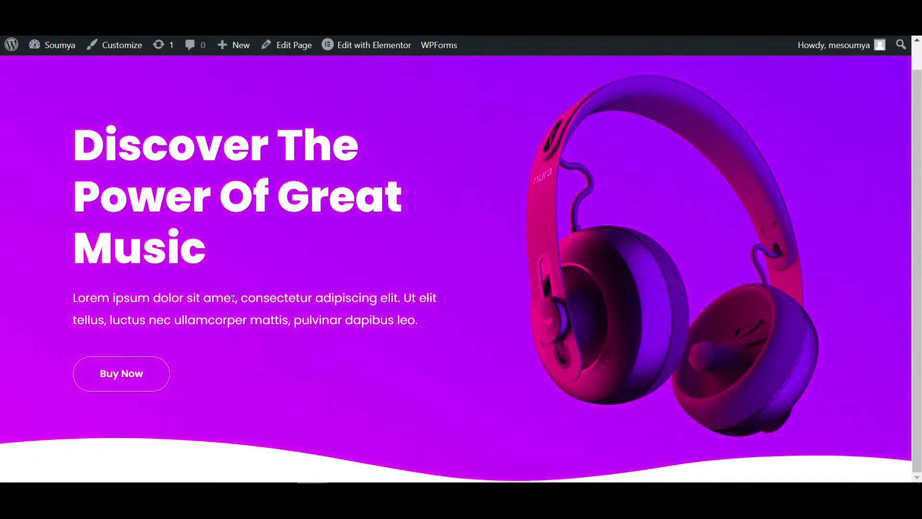
drag(233, 298, 280, 276)
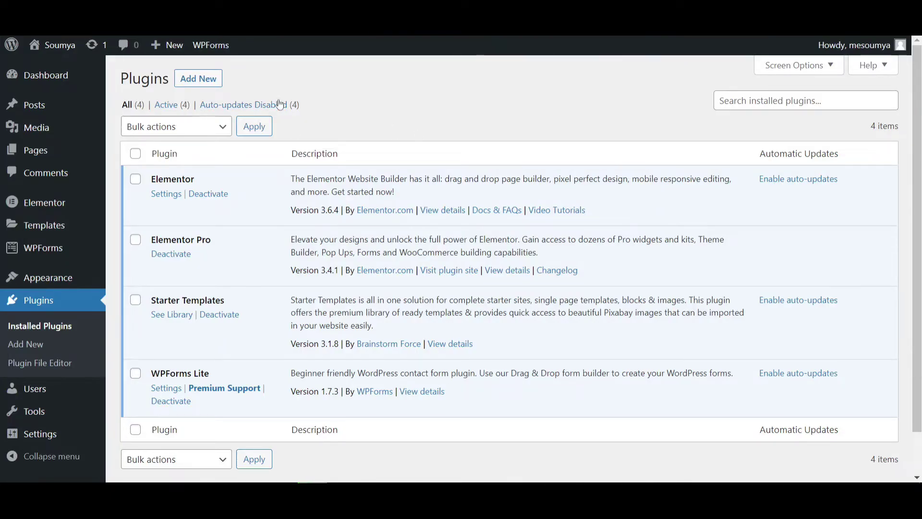
drag(212, 240, 146, 247)
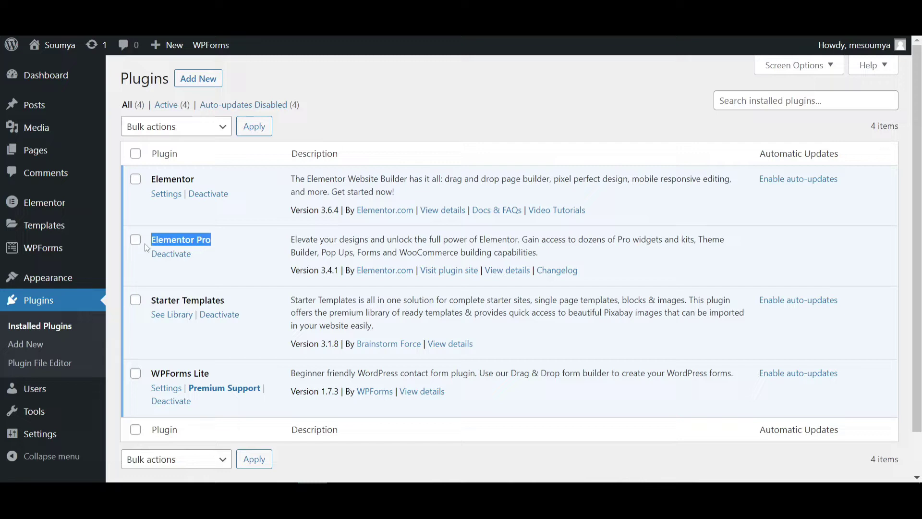
click(199, 241)
mouse_move(63, 202)
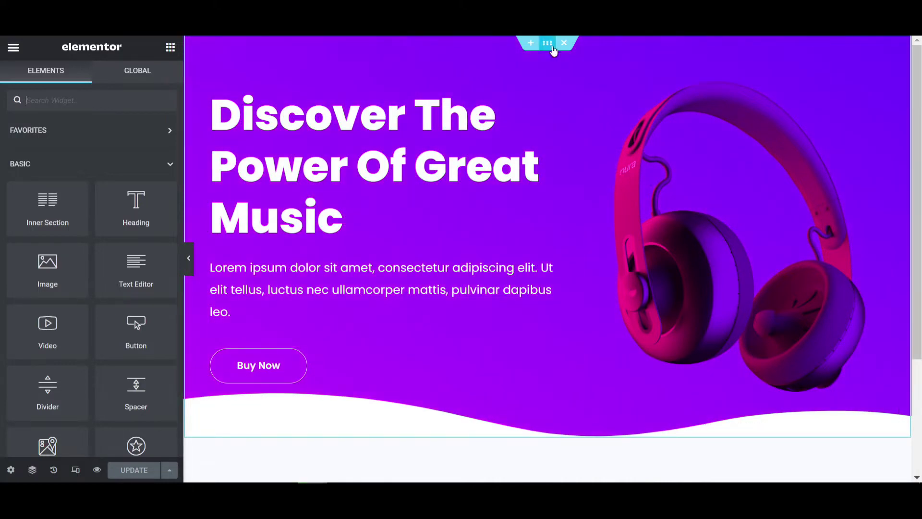
Step: Add a one-column section below the hero section and set its height to Min Height
click(548, 44)
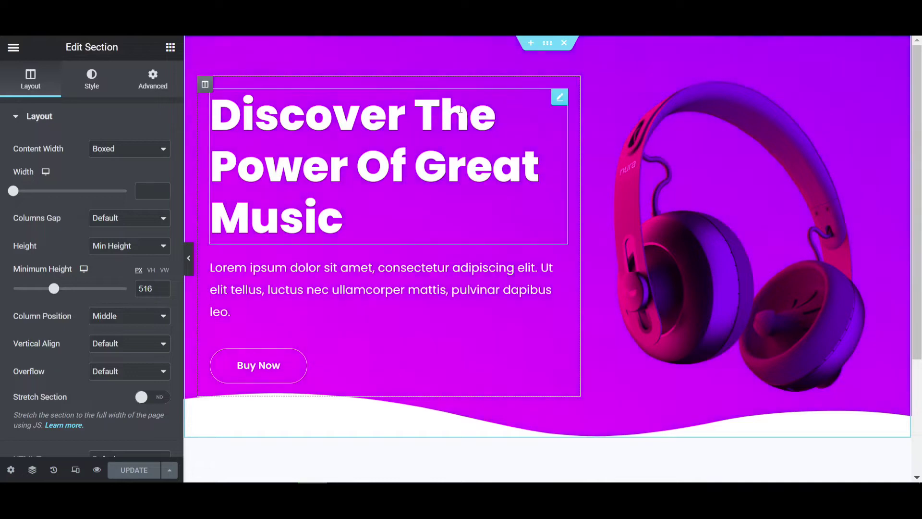
scroll(418, 206, down, 3)
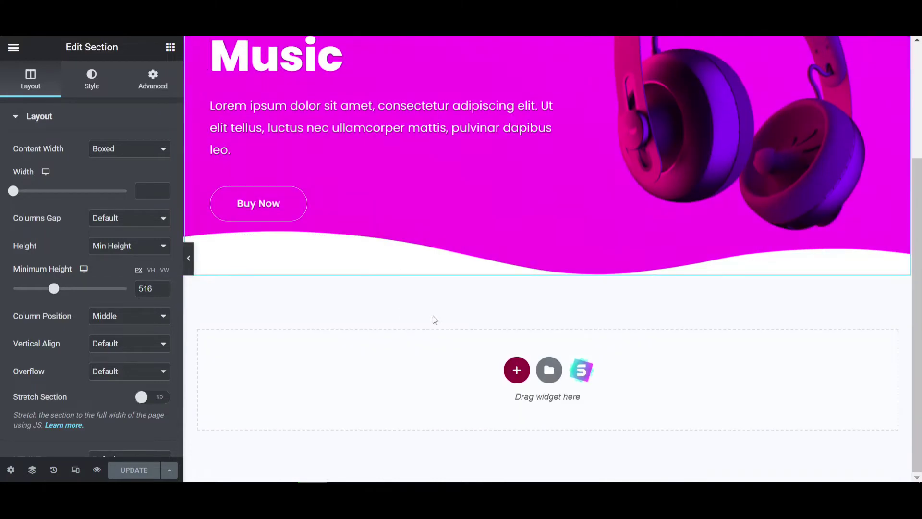
click(518, 370)
click(392, 403)
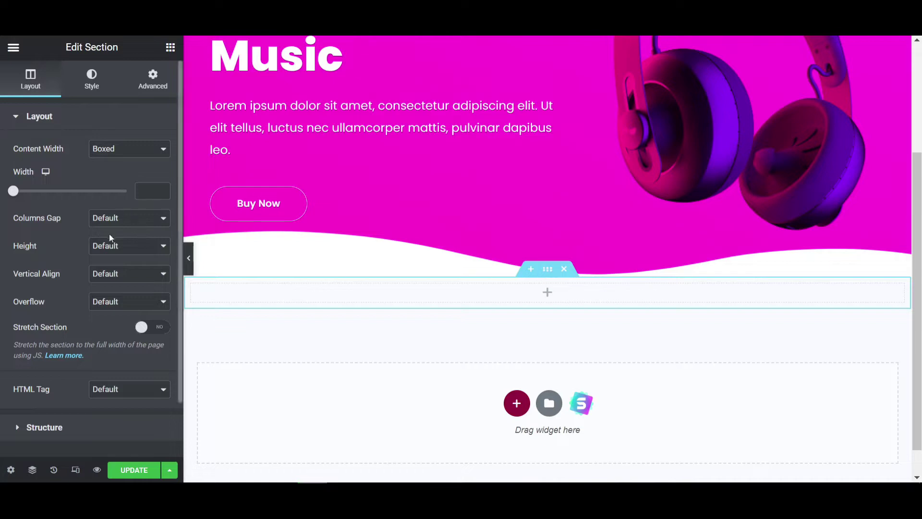
click(125, 246)
click(122, 282)
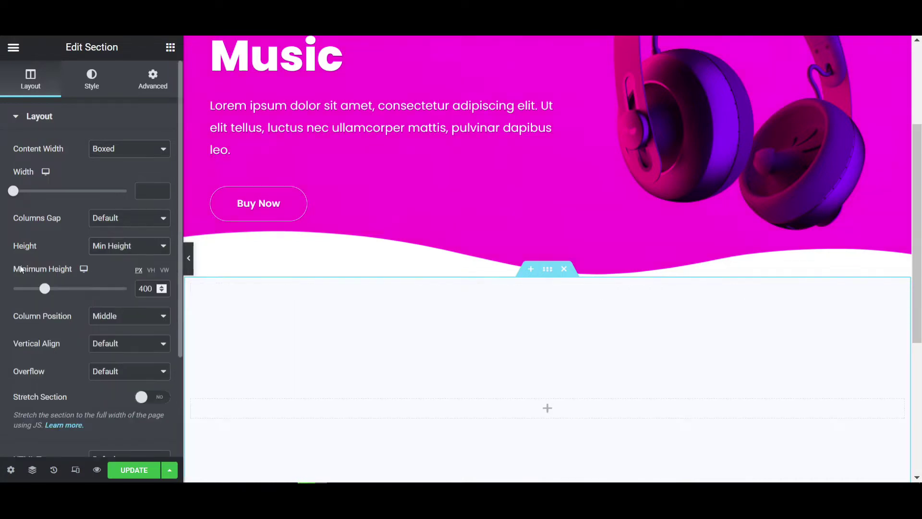
Step: Add another one-column section beneath the new one and set its height to Fit To Screen
scroll(356, 374, down, 5)
click(517, 371)
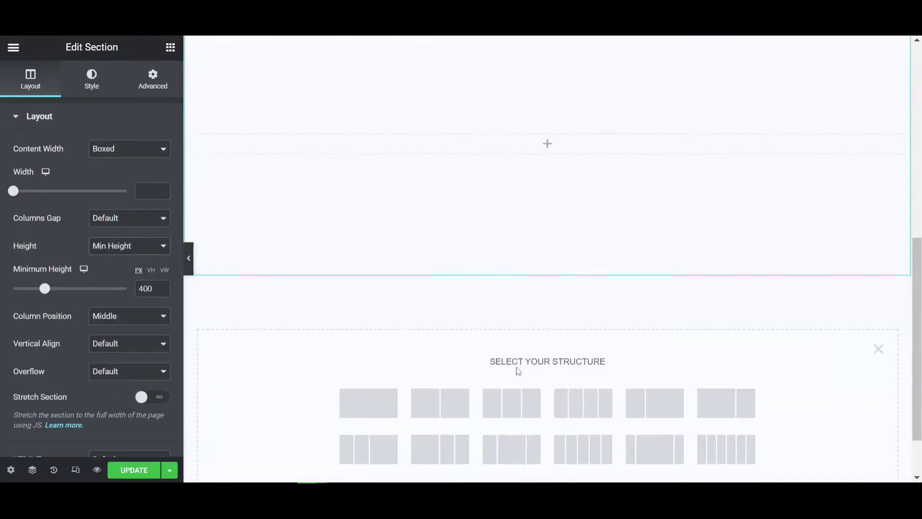
click(391, 409)
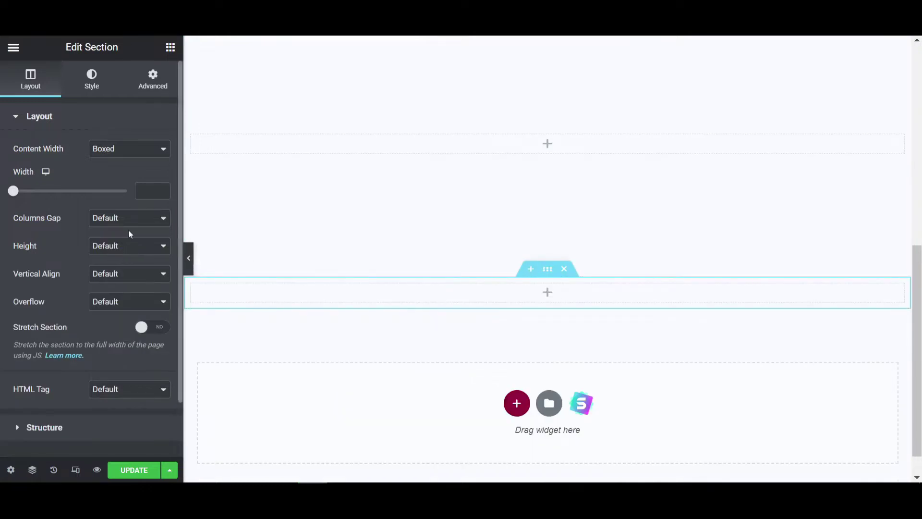
click(117, 246)
click(122, 270)
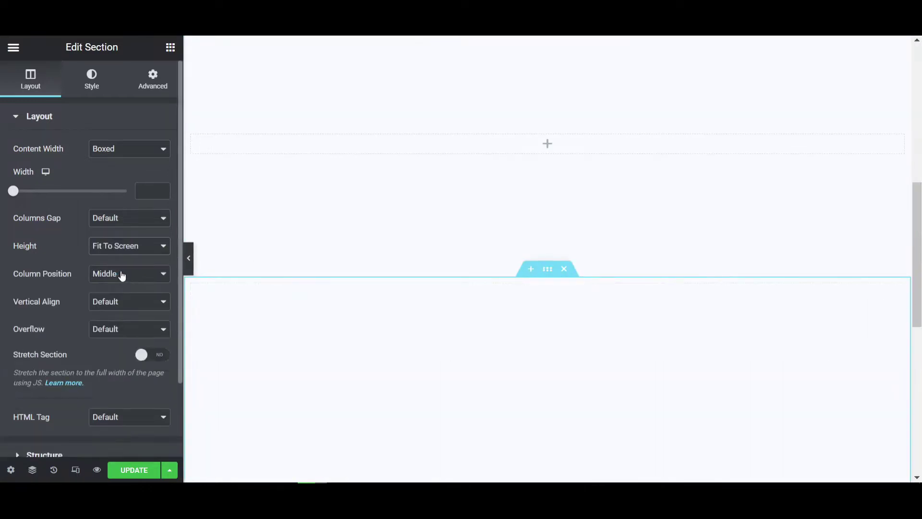
scroll(471, 314, down, 6)
scroll(490, 294, up, 3)
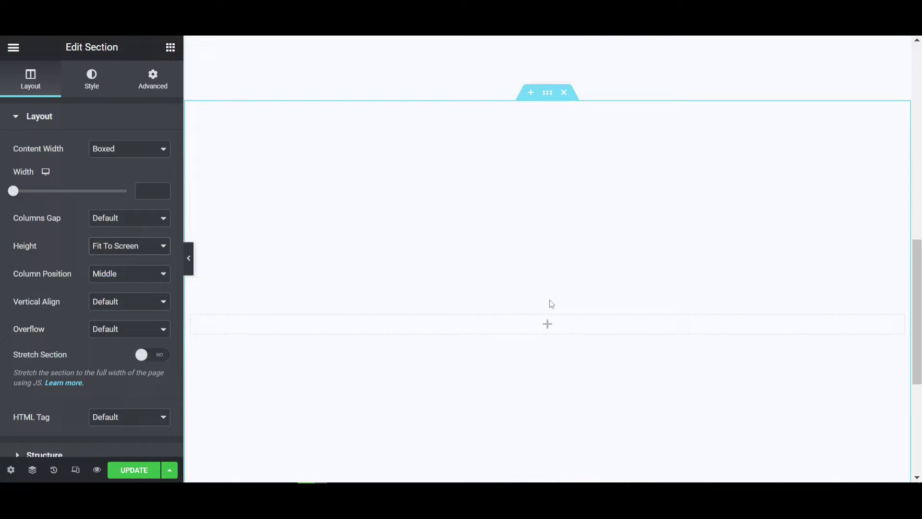
Step: Duplicate the column in the full-screen section so the section has two columns
click(548, 324)
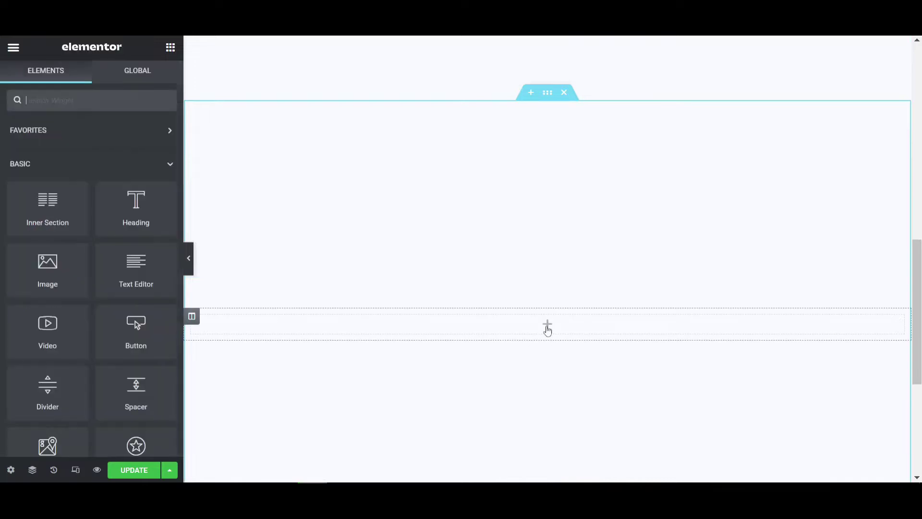
right_click(200, 325)
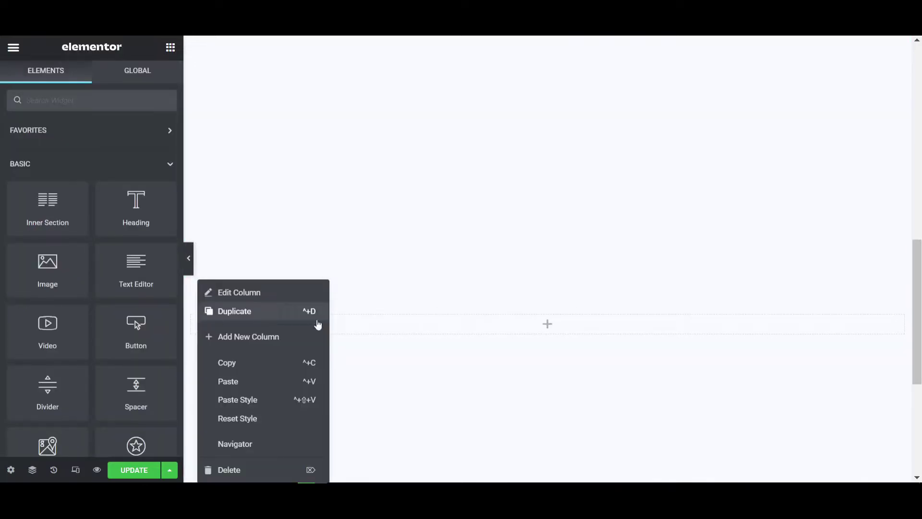
click(234, 312)
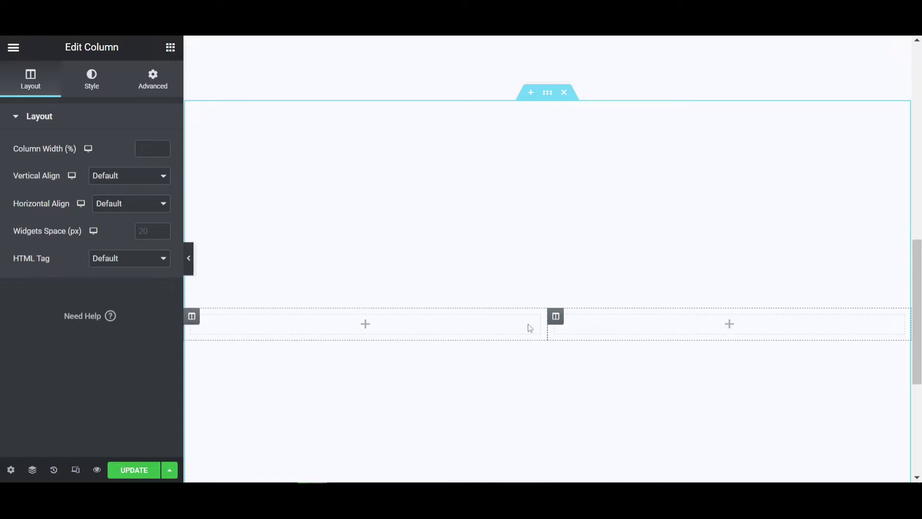
Step: Place an Image widget in the section's right column and insert the headphones image kindpng_4092291.png
click(729, 324)
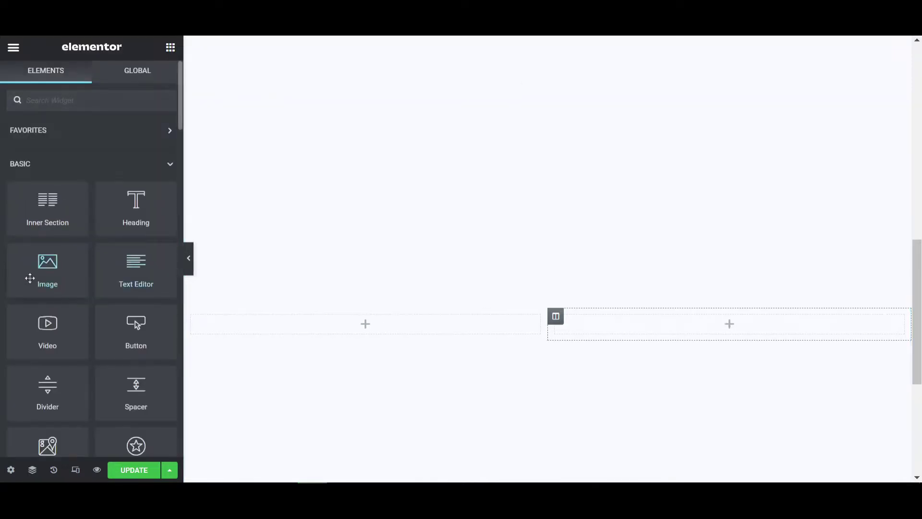
drag(30, 279, 735, 321)
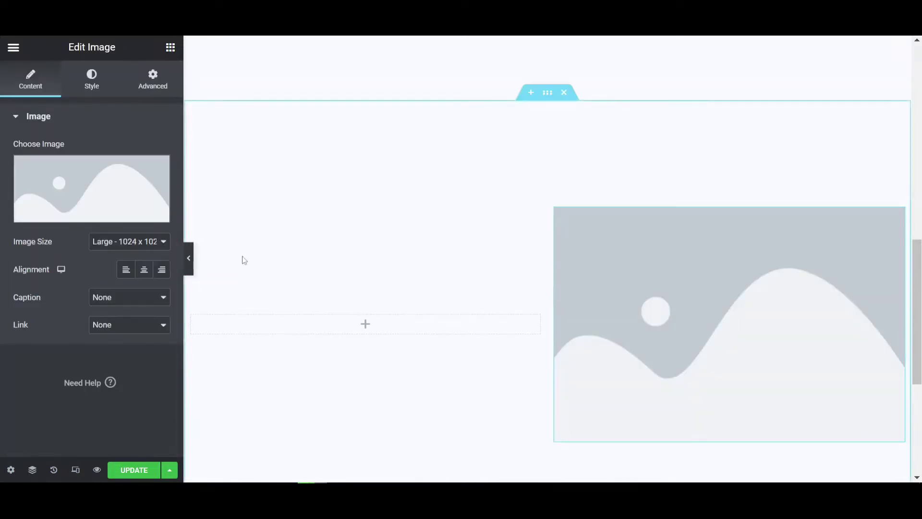
click(98, 188)
click(220, 226)
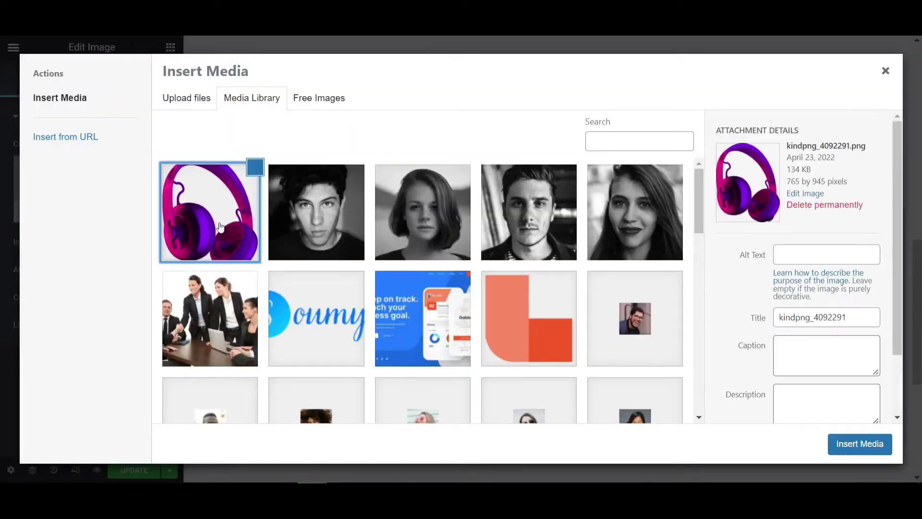
click(860, 444)
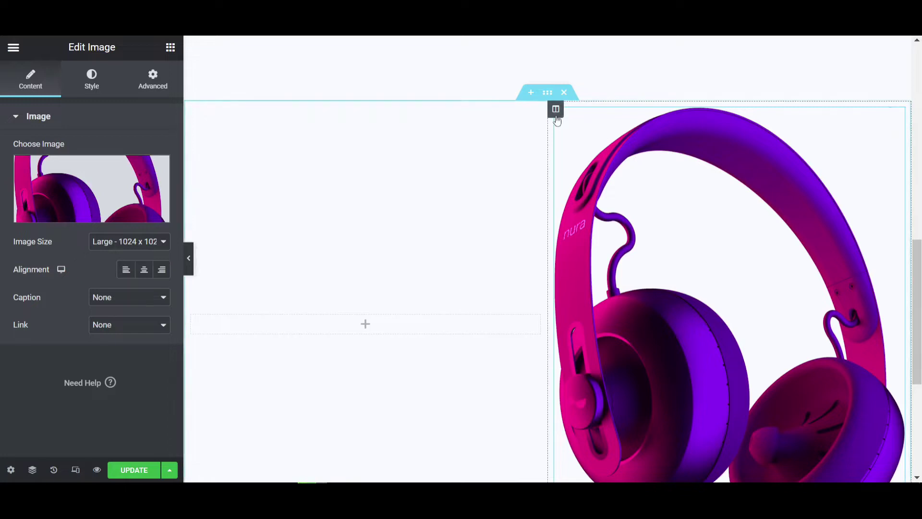
Step: Give the headphones column 20 px padding on all sides and resize the columns to about 62% and 38%
click(555, 109)
click(147, 83)
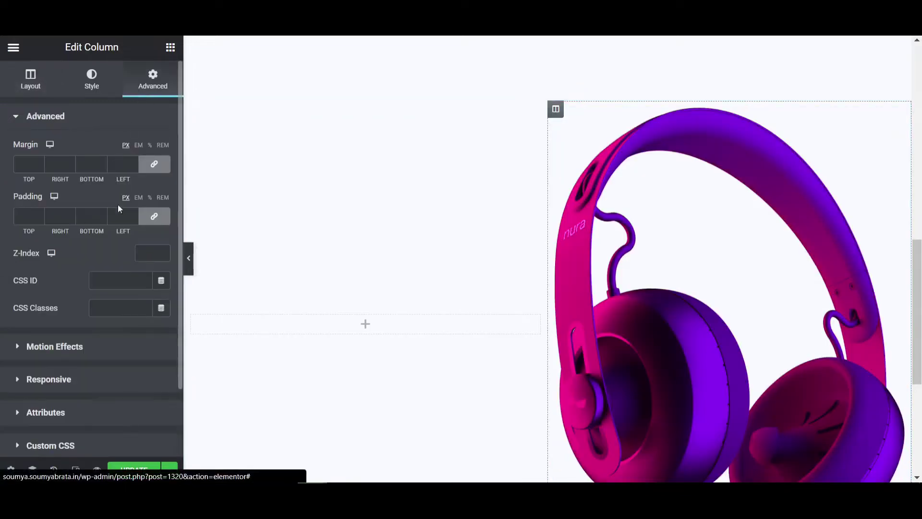
click(24, 220)
text(20)
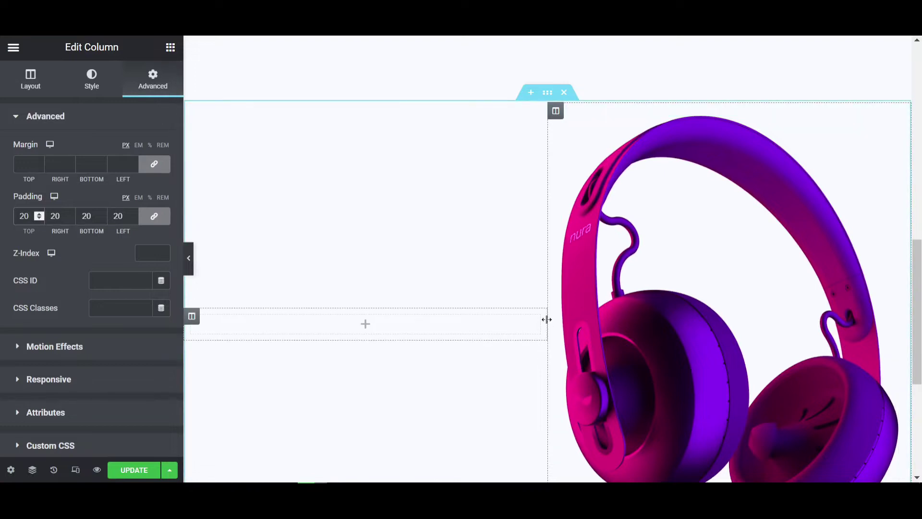
drag(547, 320, 624, 327)
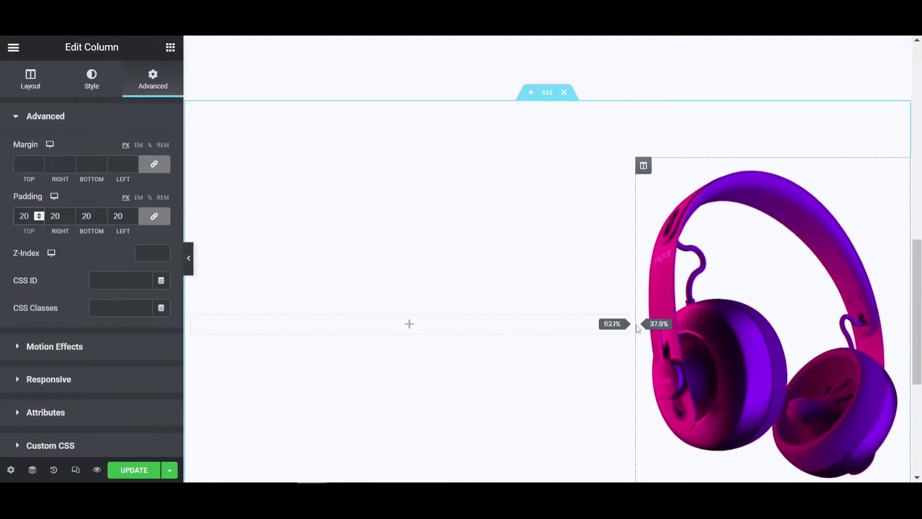
Step: Set the padding of the full-screen headphones section to 20 px on all sides
click(548, 93)
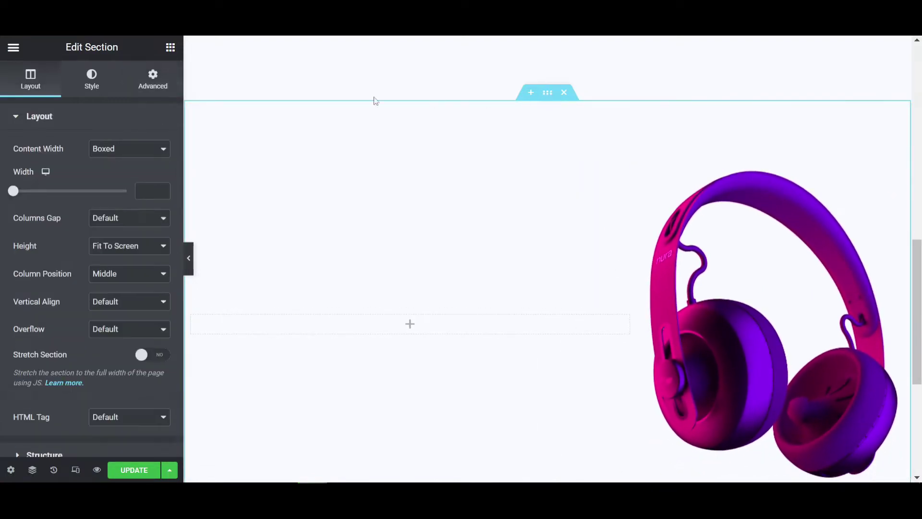
click(163, 81)
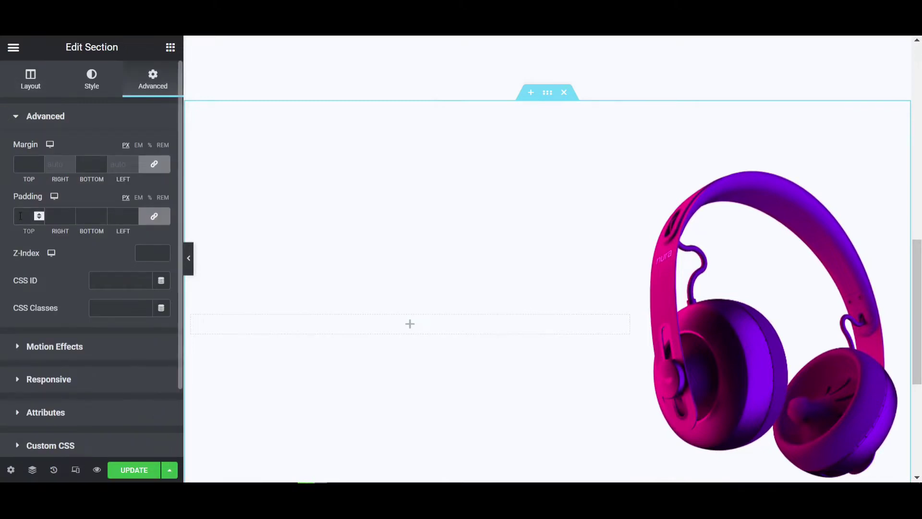
text(20)
click(417, 327)
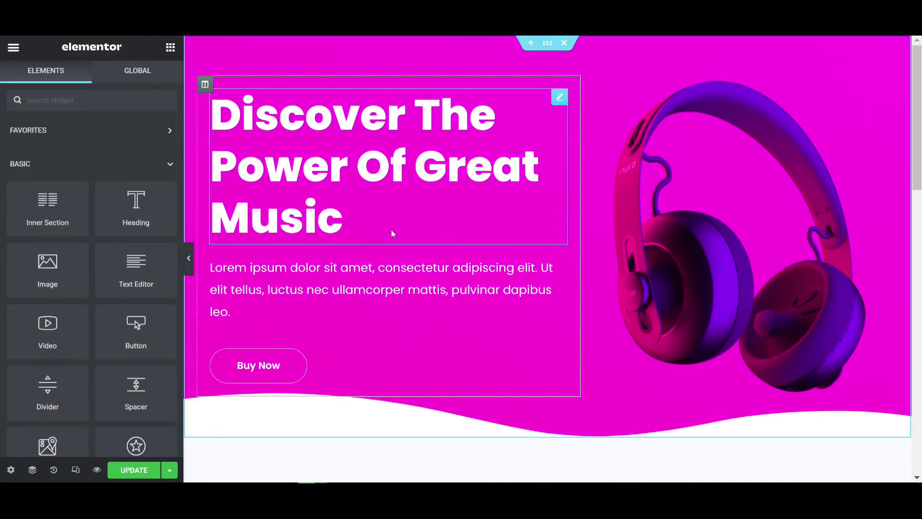
Step: Give the full-screen headphones section a classic salmon-pink background color and update the page
scroll(380, 269, down, 10)
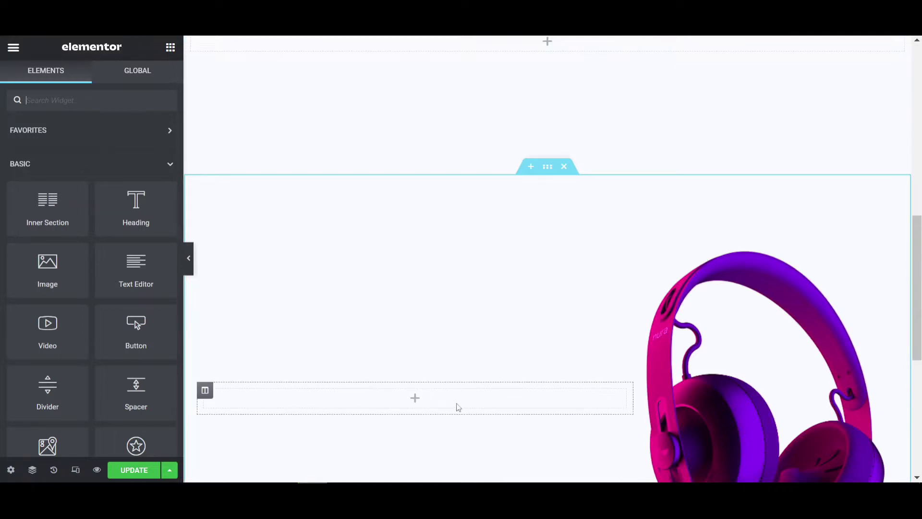
scroll(422, 385, up, 8)
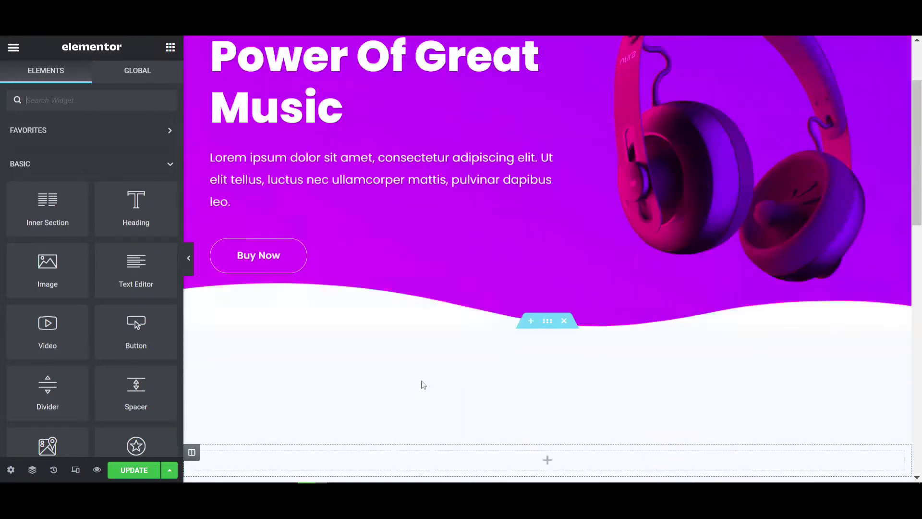
scroll(564, 245, down, 10)
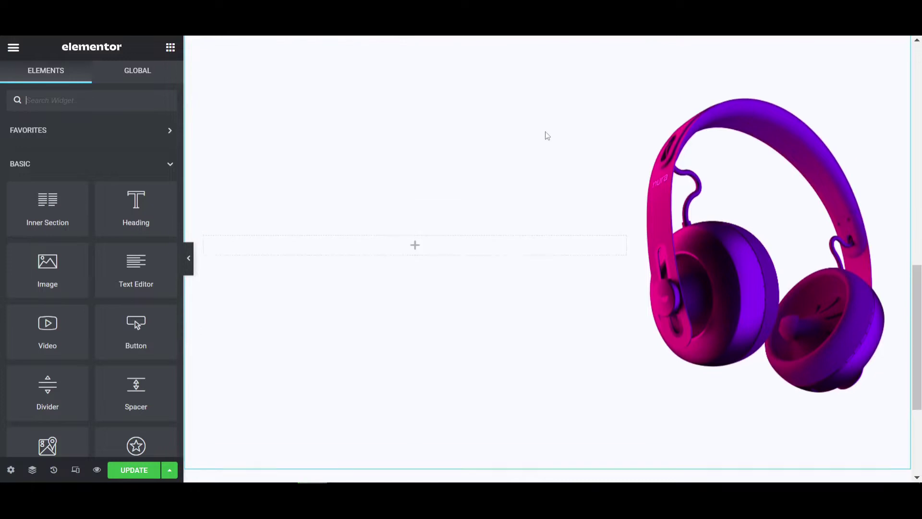
scroll(546, 144, up, 4)
click(548, 167)
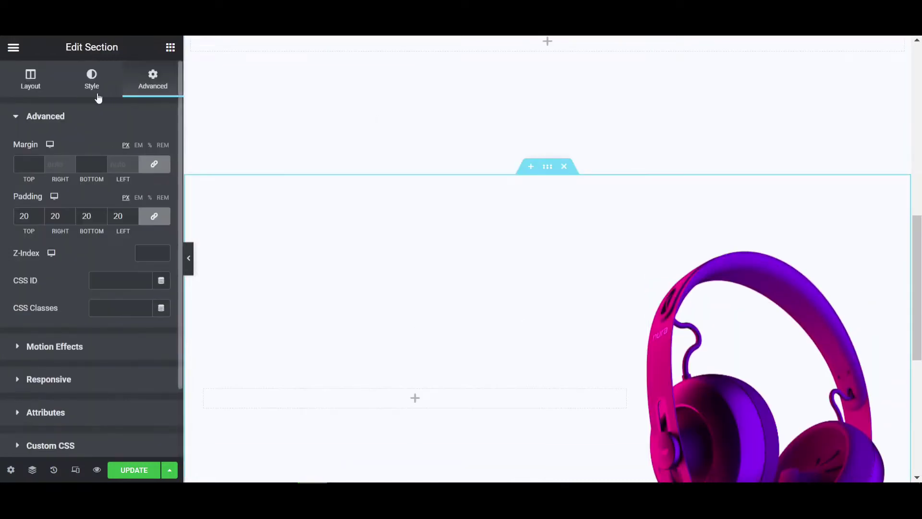
click(95, 92)
click(110, 181)
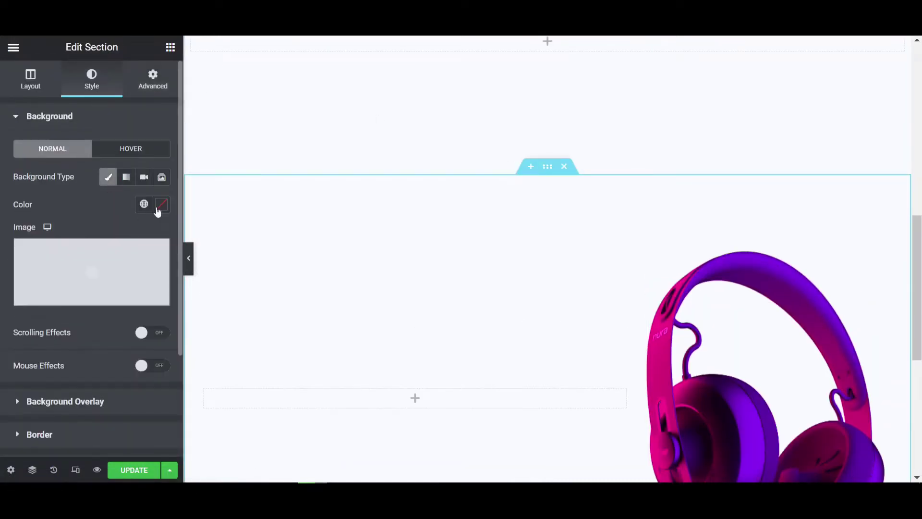
click(161, 204)
drag(122, 253, 154, 251)
click(69, 248)
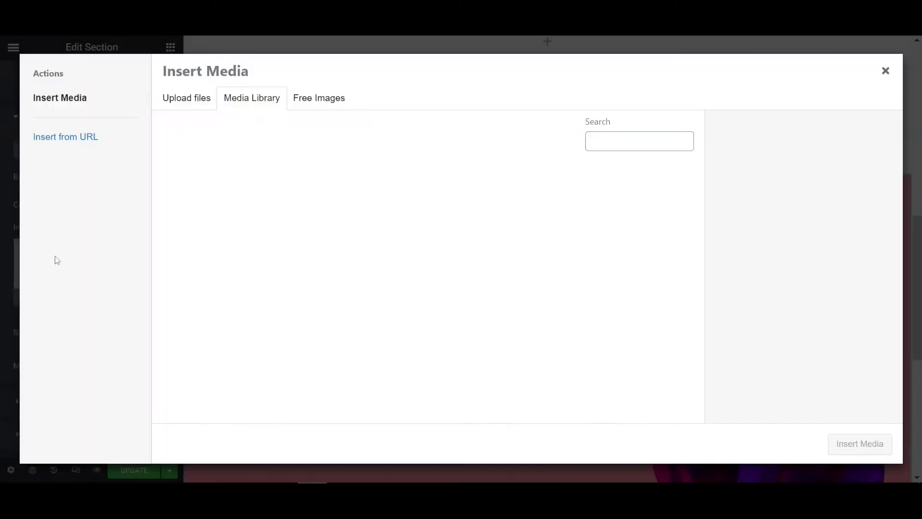
click(887, 68)
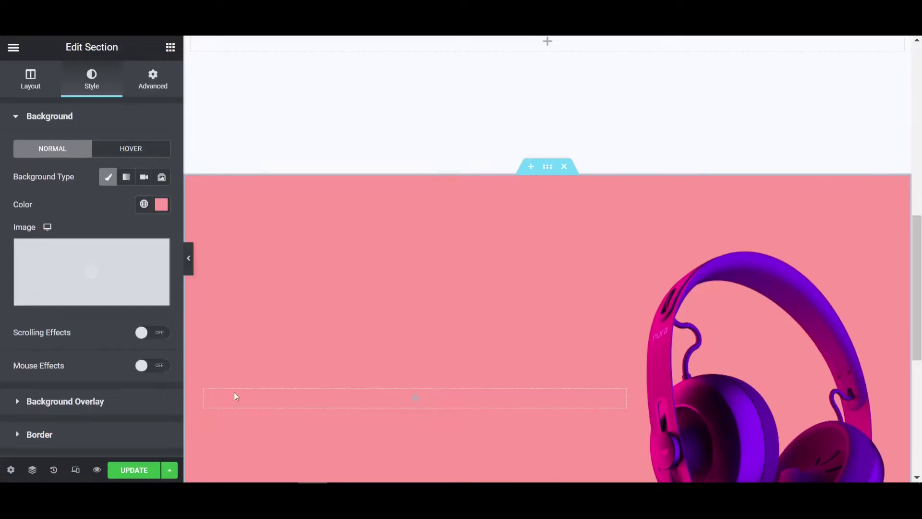
click(144, 471)
Step: Copy the hero's column with heading, paragraph and Buy Now button into the headphones section and delete the empty column there
scroll(397, 301, up, 1)
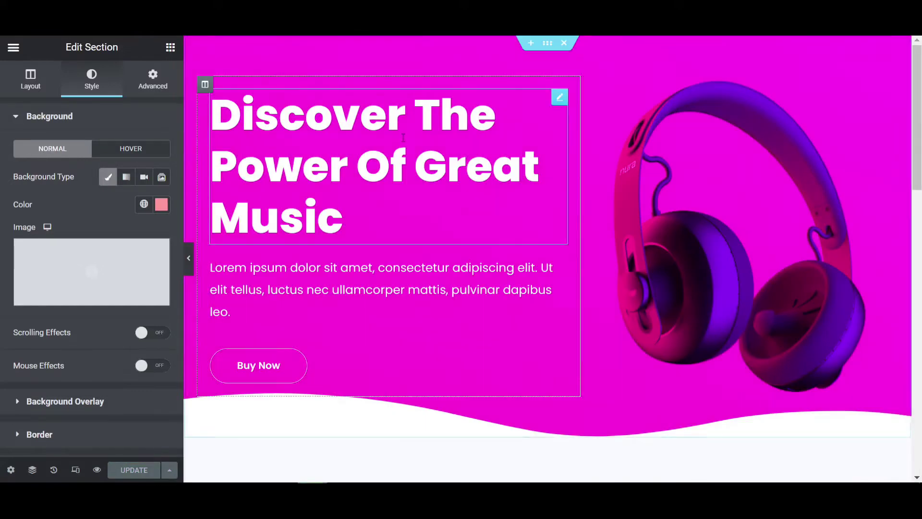
right_click(203, 94)
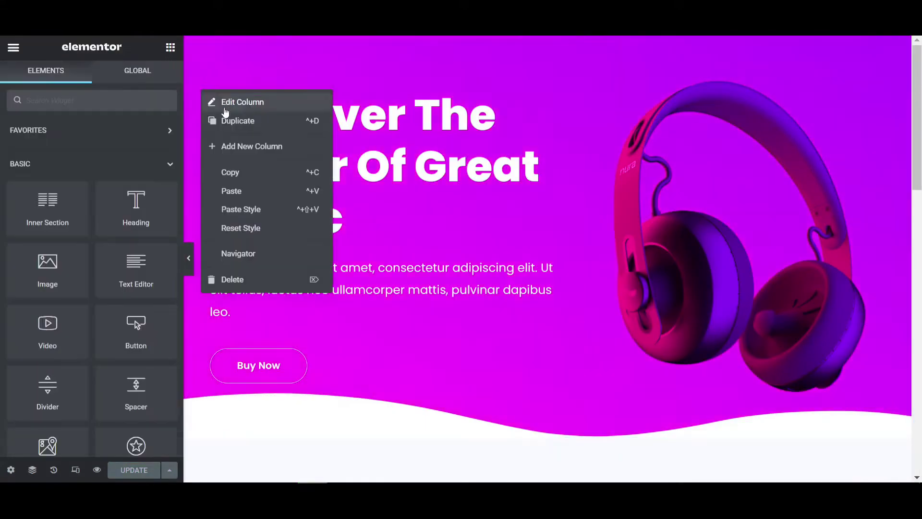
click(236, 169)
scroll(273, 238, down, 10)
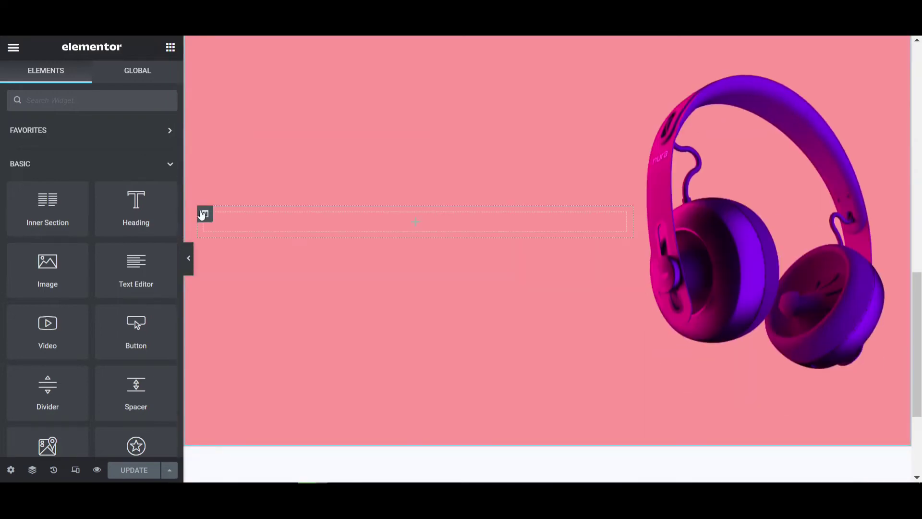
right_click(202, 215)
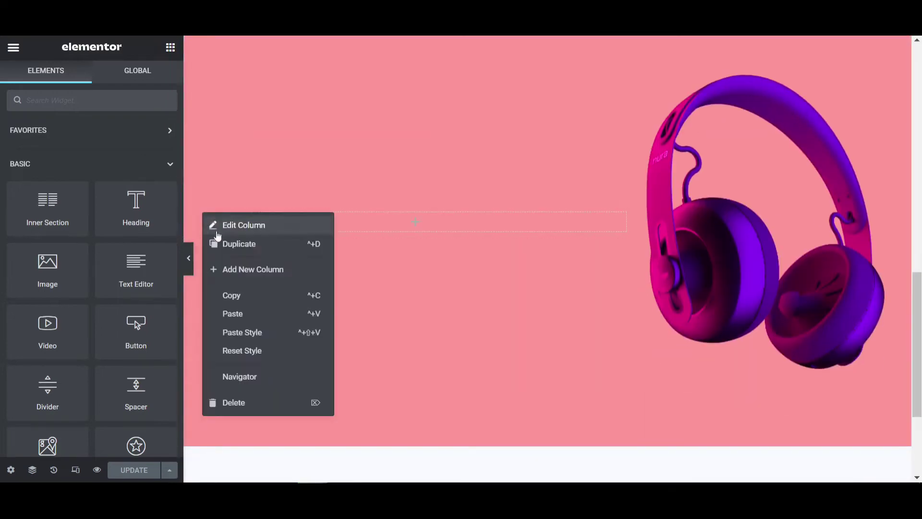
click(245, 321)
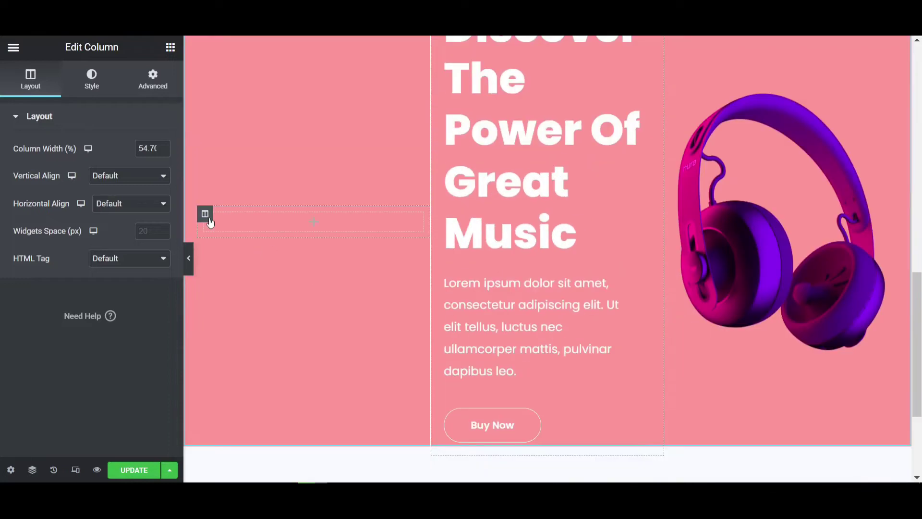
right_click(210, 222)
click(250, 405)
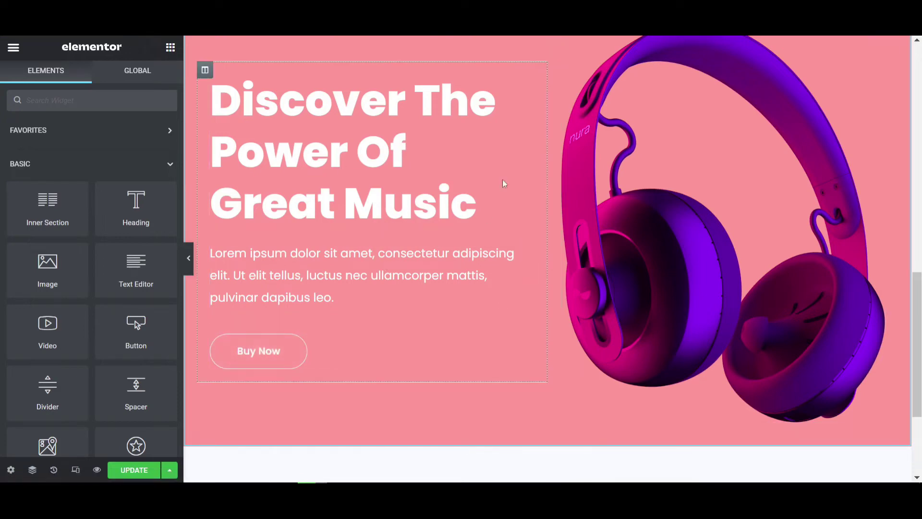
Step: Widen the text column to about two thirds of the headphones section, update the page and check the section on the live page
scroll(595, 216, up, 3)
scroll(595, 216, down, 3)
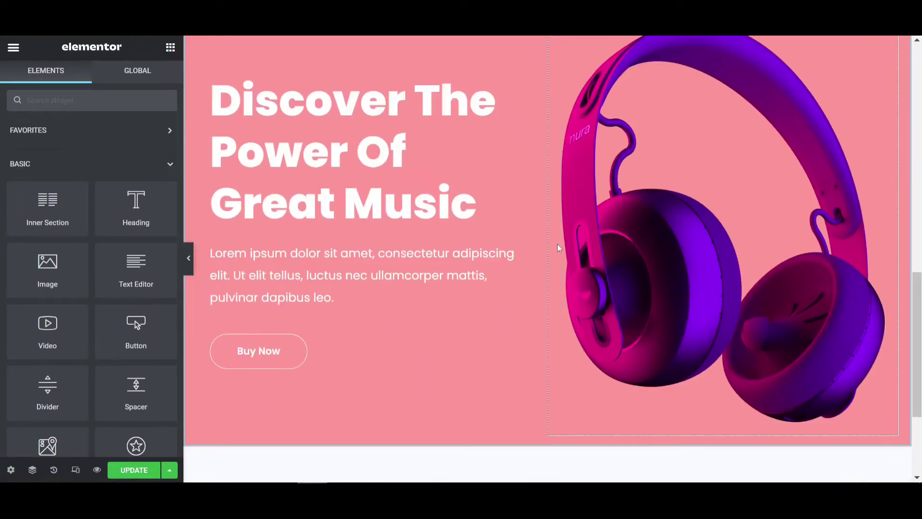
drag(549, 249, 646, 238)
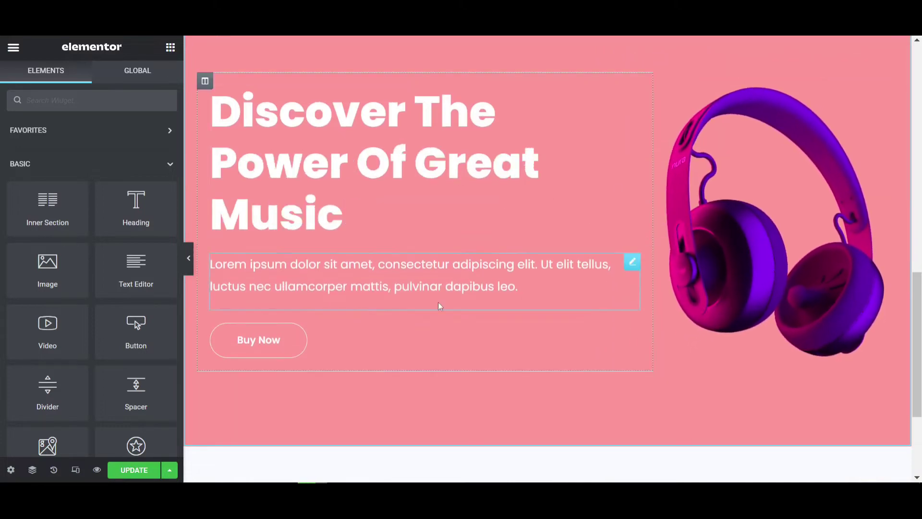
click(139, 475)
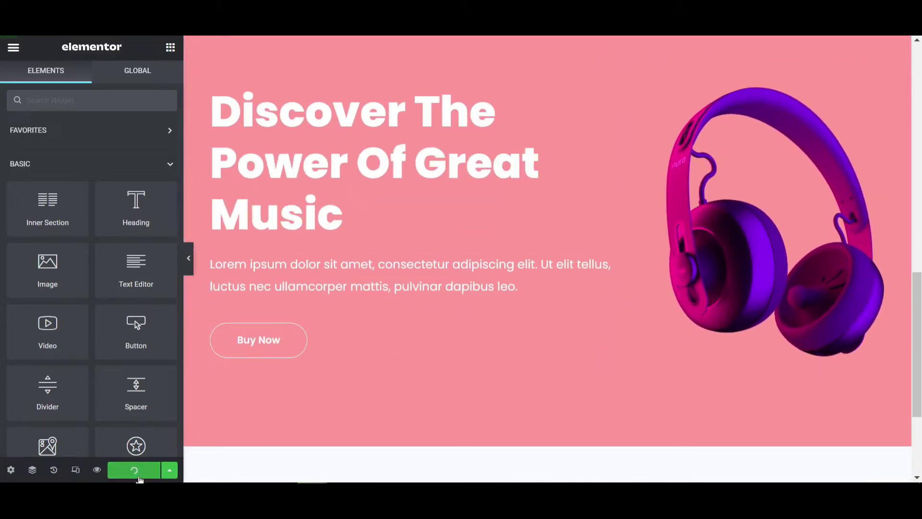
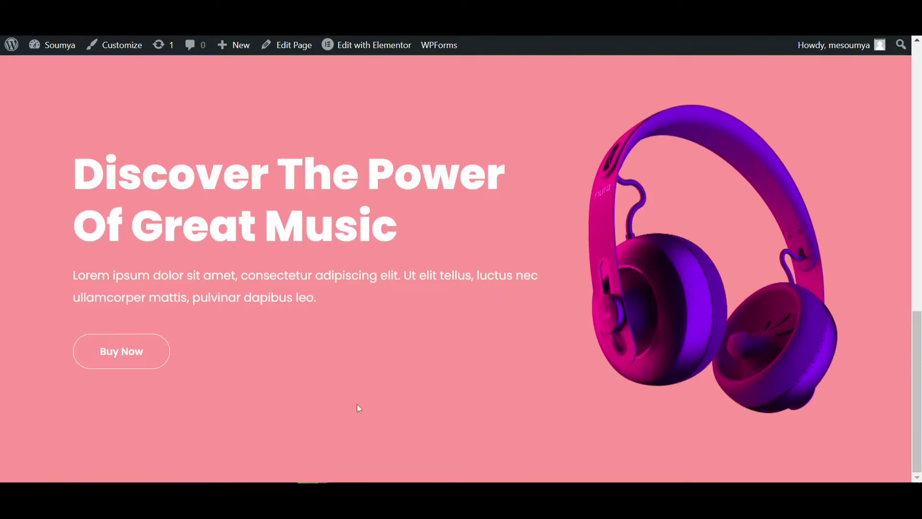
scroll(381, 361, up, 1)
scroll(384, 356, down, 1)
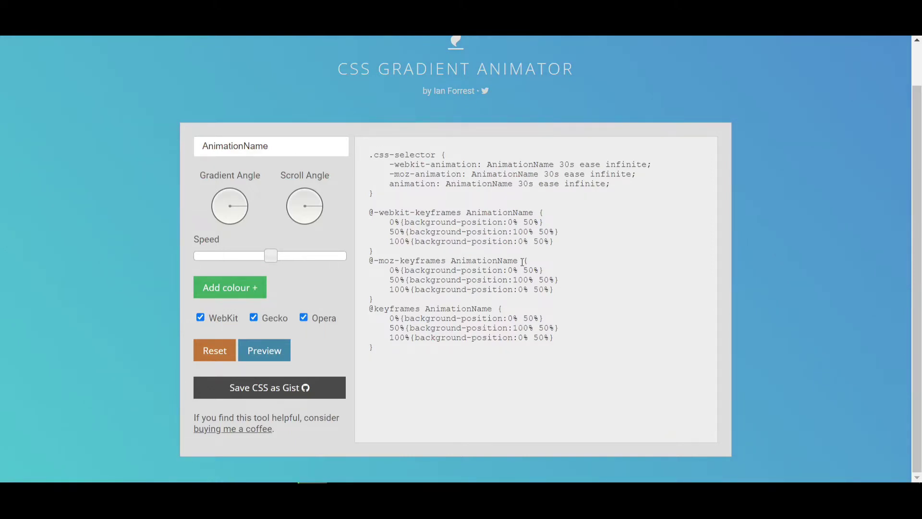
Step: In CSS Gradient Animator, add blue #0002ff and magenta #ff00fe as the first two gradient colours
click(257, 294)
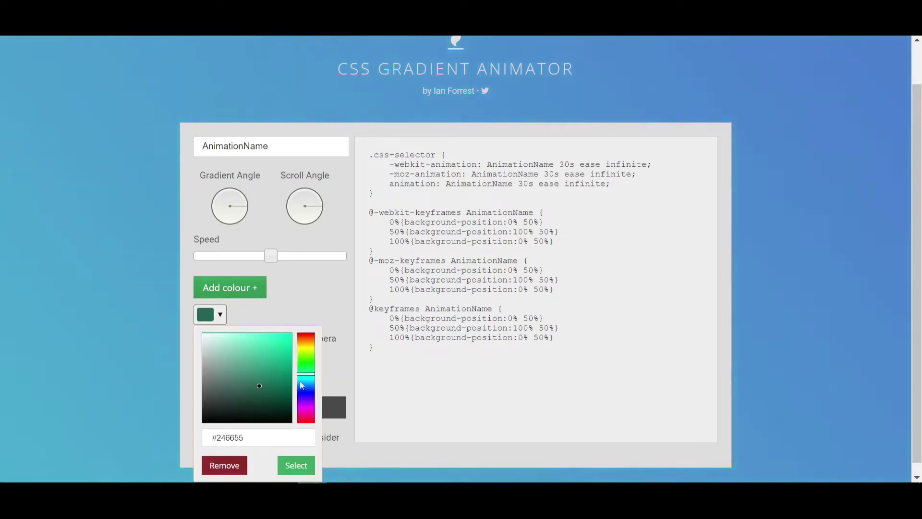
drag(304, 388, 305, 393)
drag(284, 346, 291, 334)
click(308, 321)
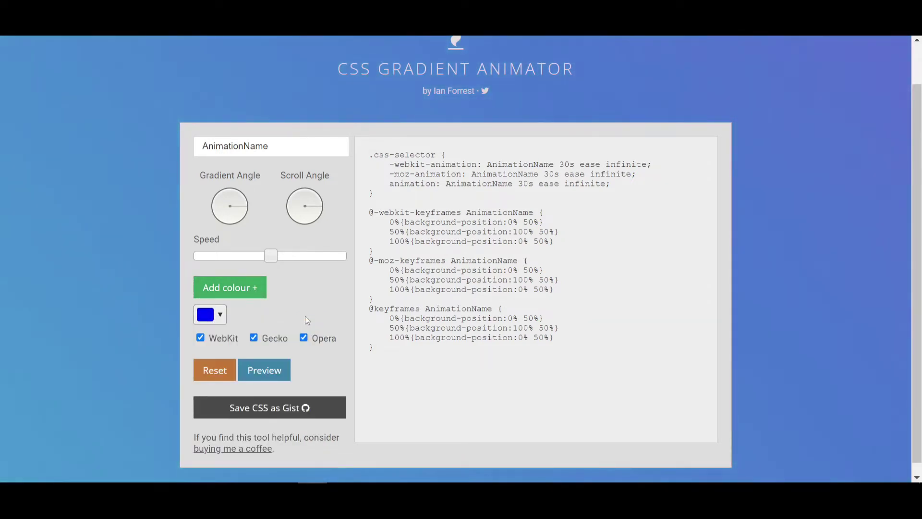
click(257, 297)
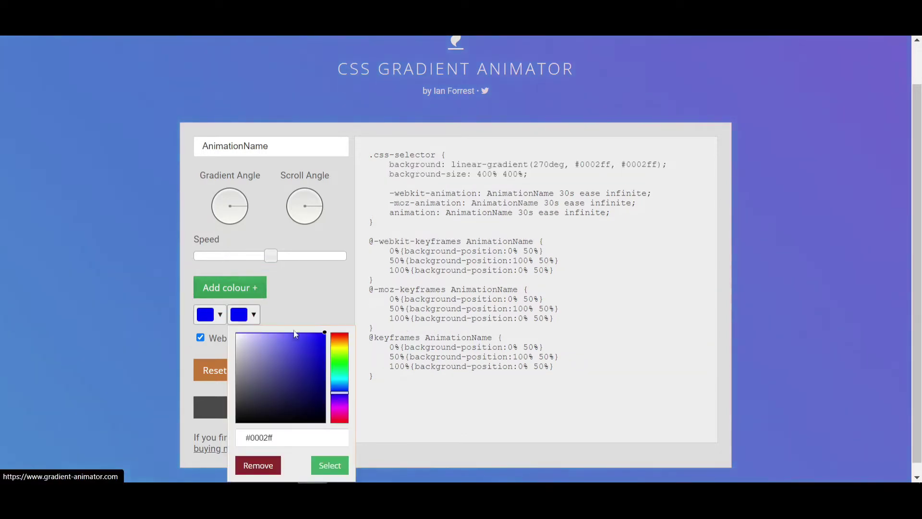
drag(338, 405, 336, 409)
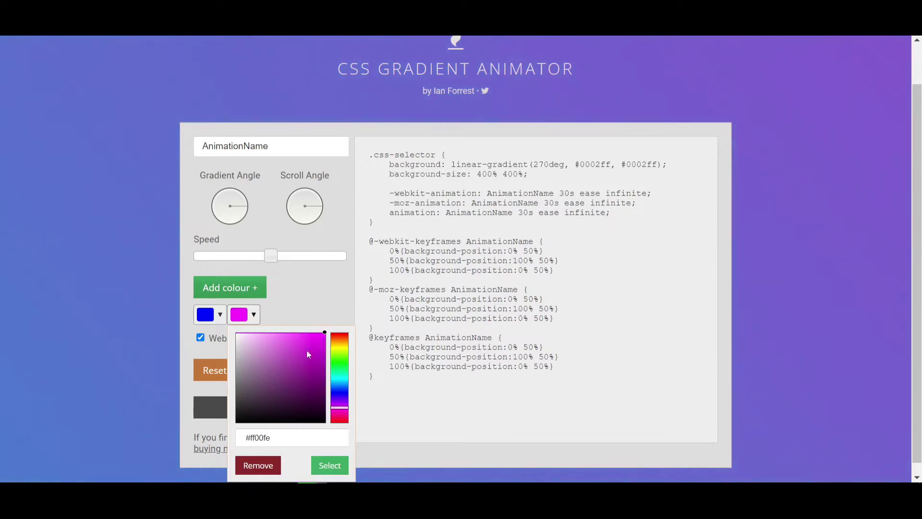
click(326, 469)
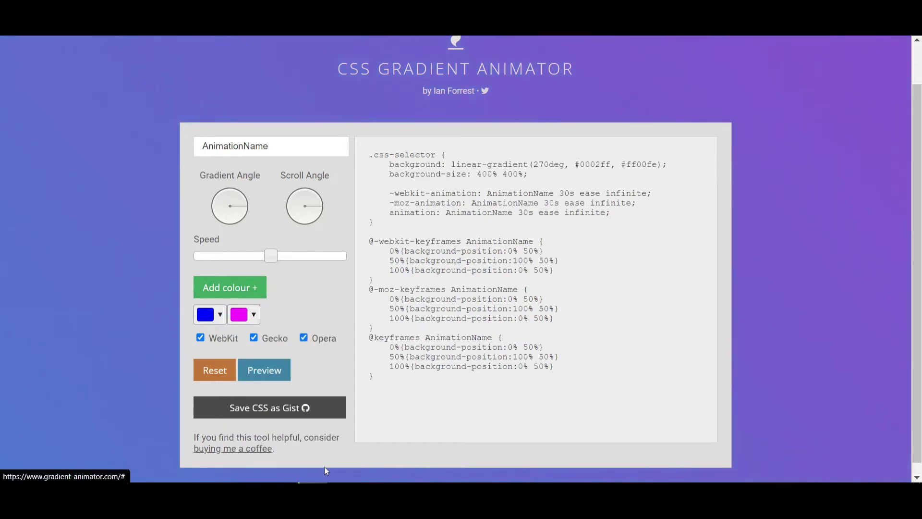
Step: Add #ff0060 as the third gradient colour and preview the animated gradient
click(262, 294)
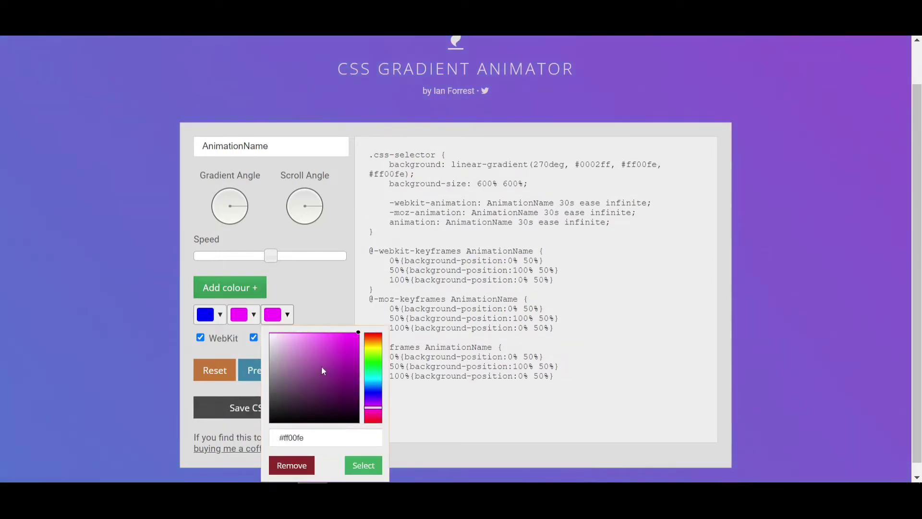
click(371, 413)
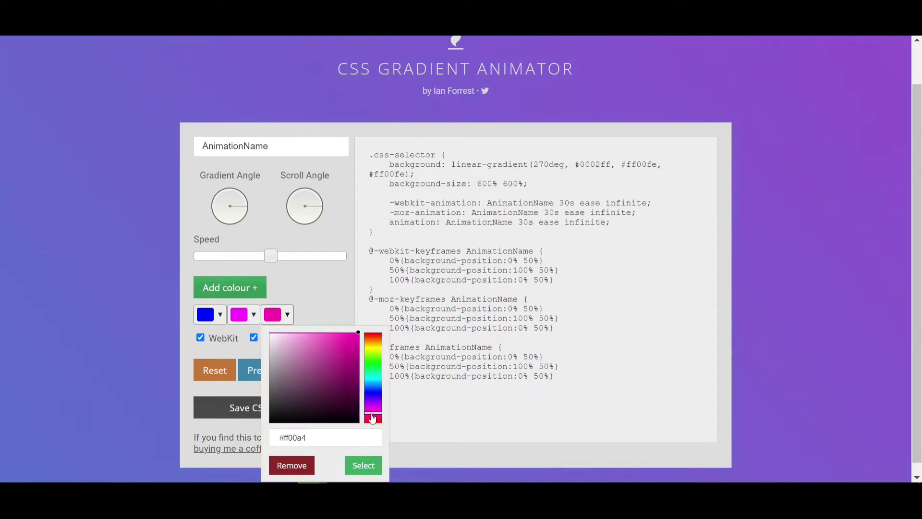
drag(372, 420, 373, 421)
click(363, 465)
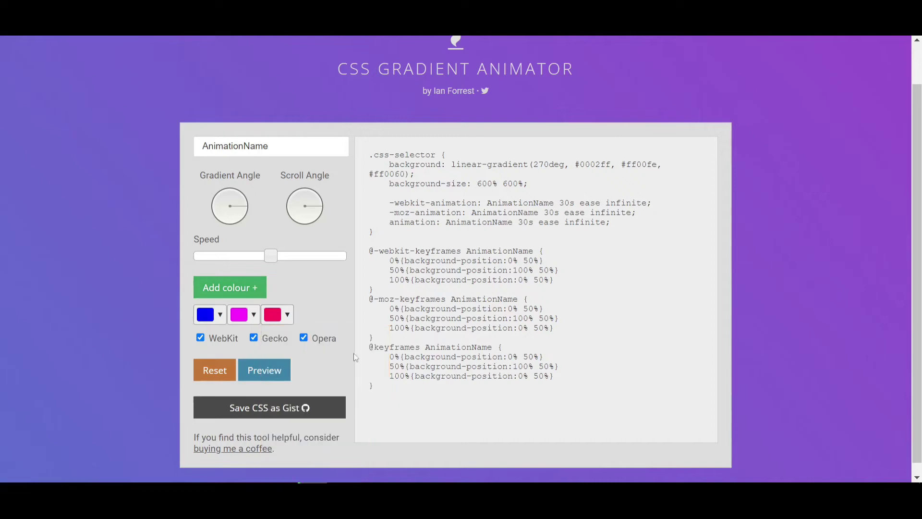
click(278, 372)
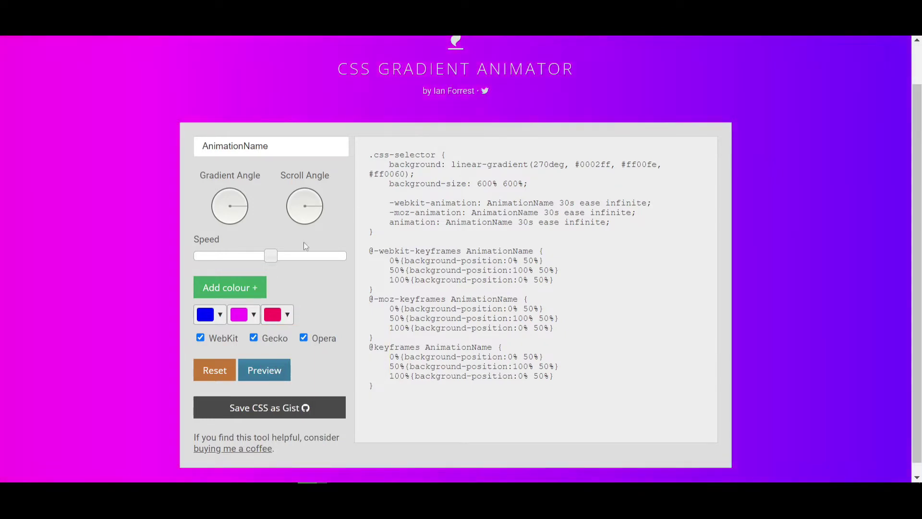
Step: Set the gradient's animation duration to 16 s, preview it, and set the gradient angle to 230 degrees
drag(272, 256, 308, 260)
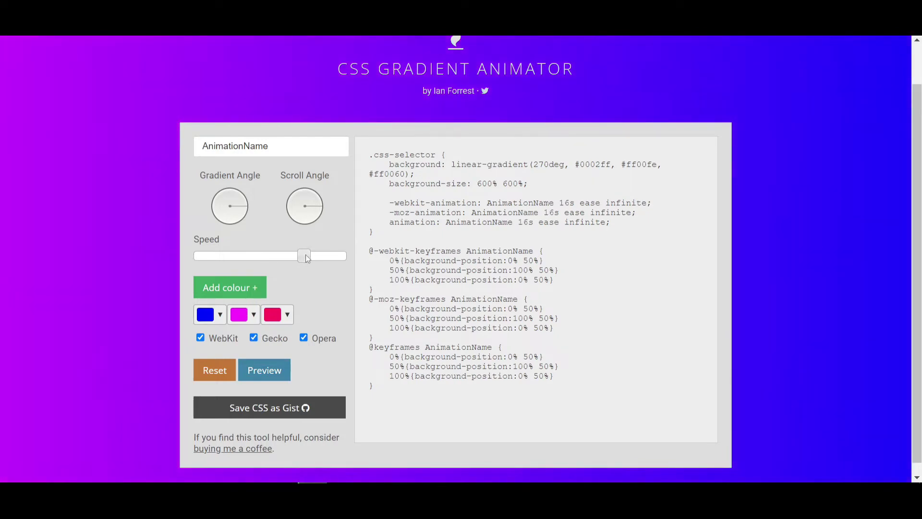
click(278, 370)
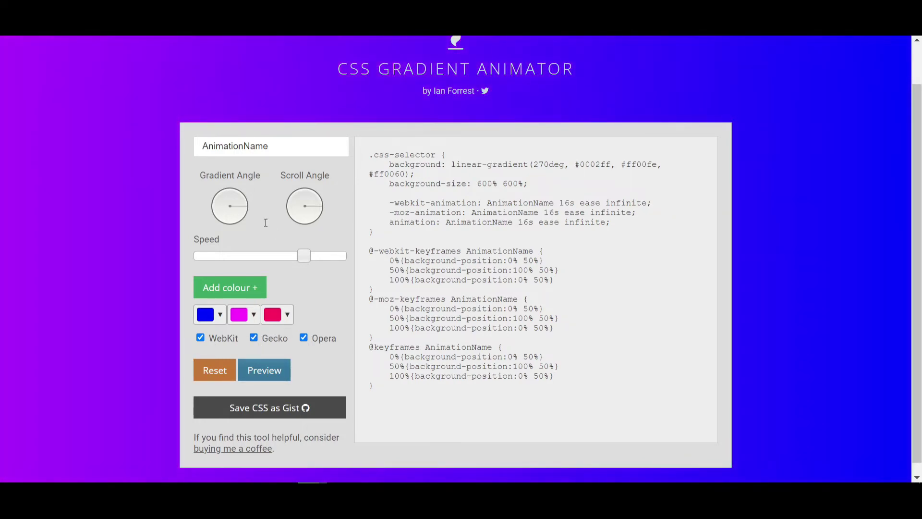
drag(244, 210, 244, 198)
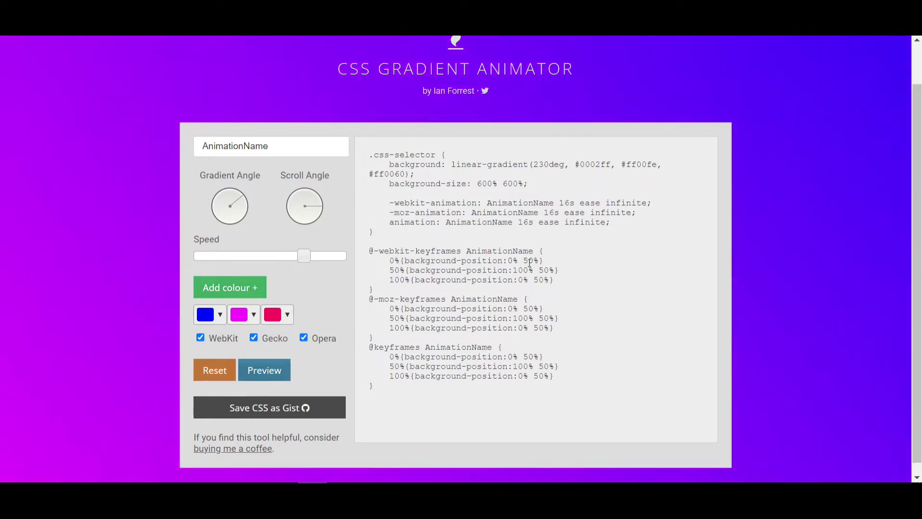
drag(399, 186, 394, 166)
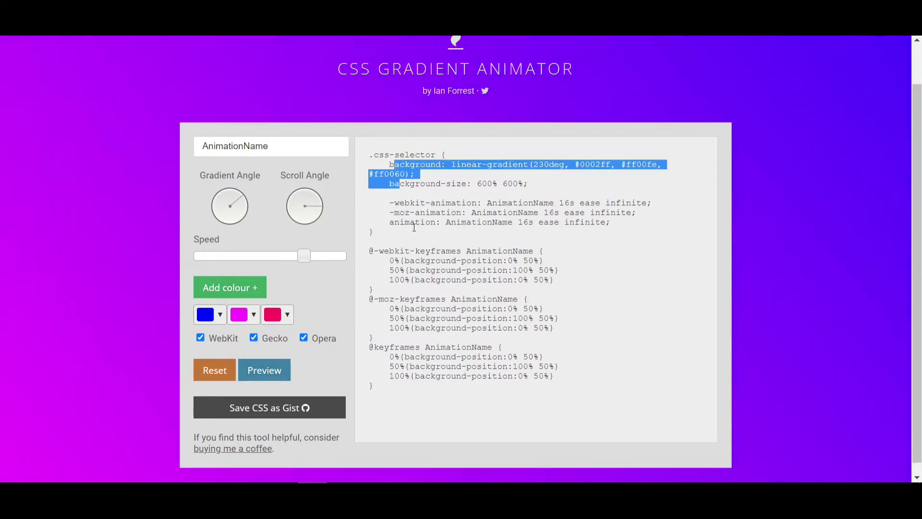
click(414, 227)
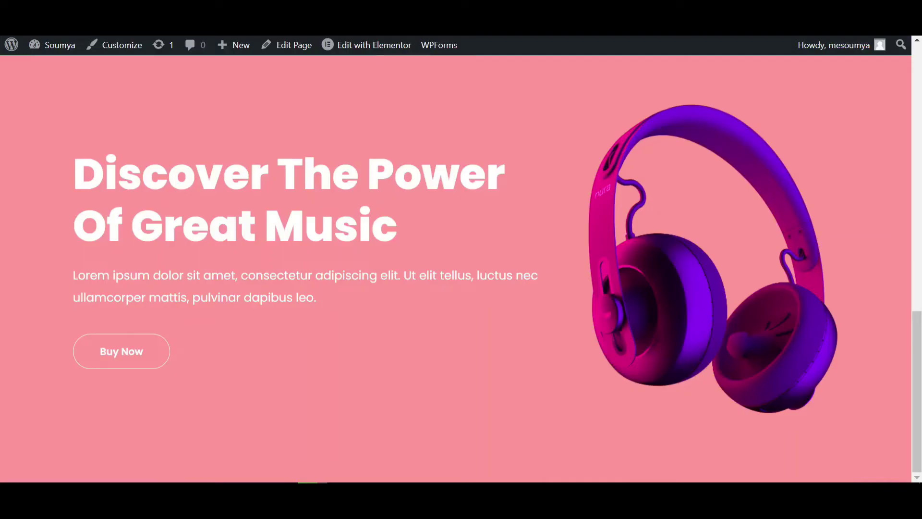
Step: Switch to the Elementor editor and assign the CSS class gradient to the full-screen headphones section
click(375, 45)
scroll(543, 162, up, 3)
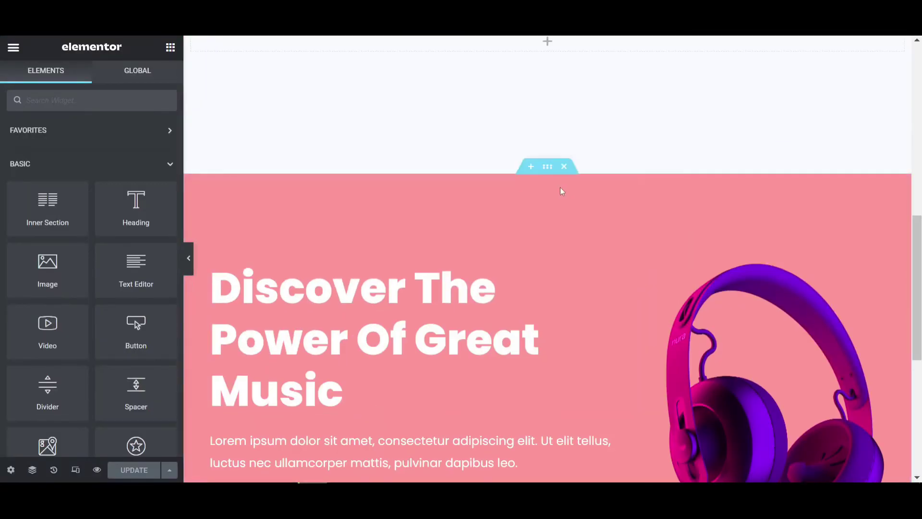
click(551, 168)
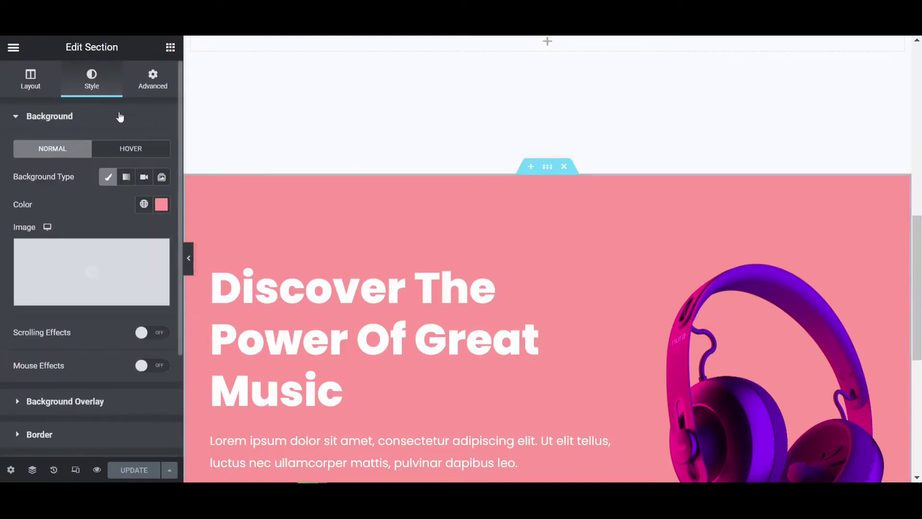
click(153, 81)
scroll(99, 330, down, 5)
click(87, 367)
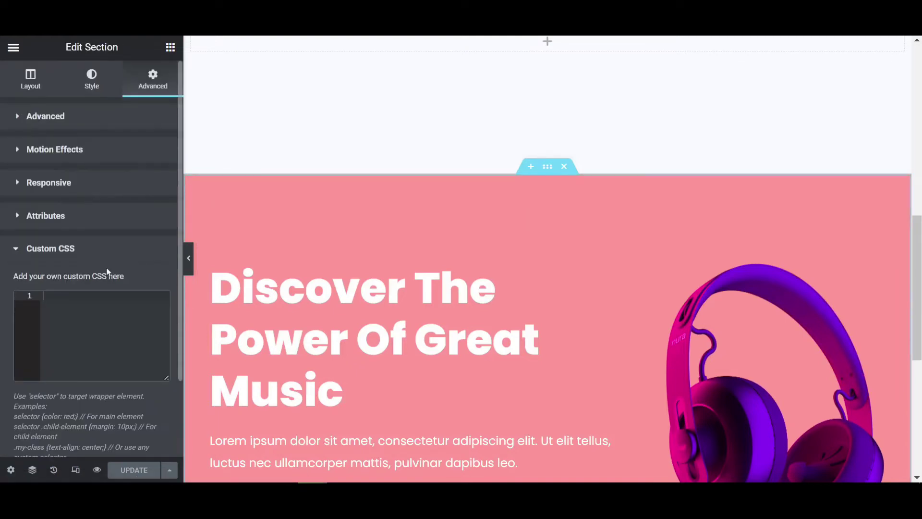
click(136, 121)
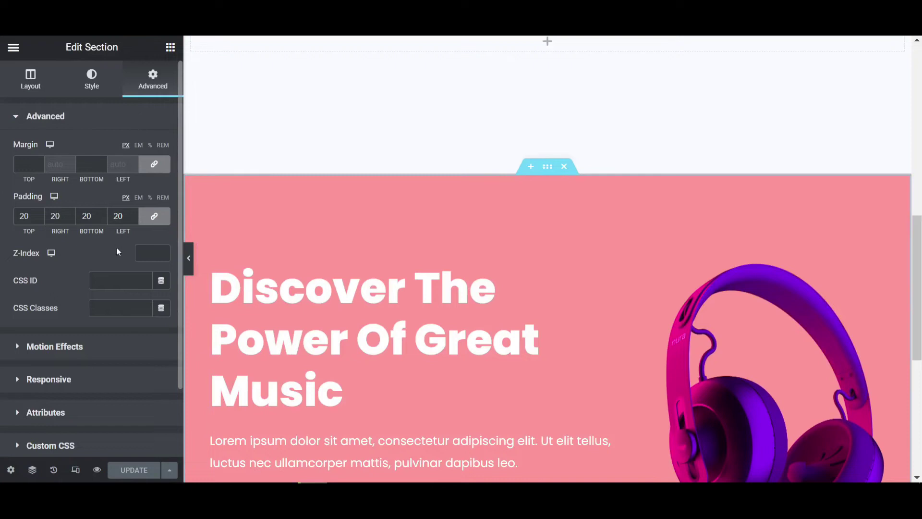
click(98, 312)
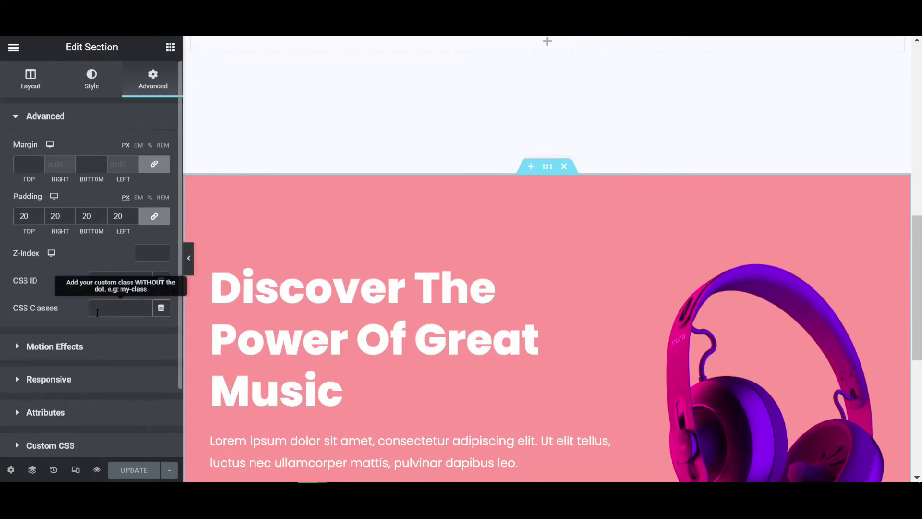
text(gra)
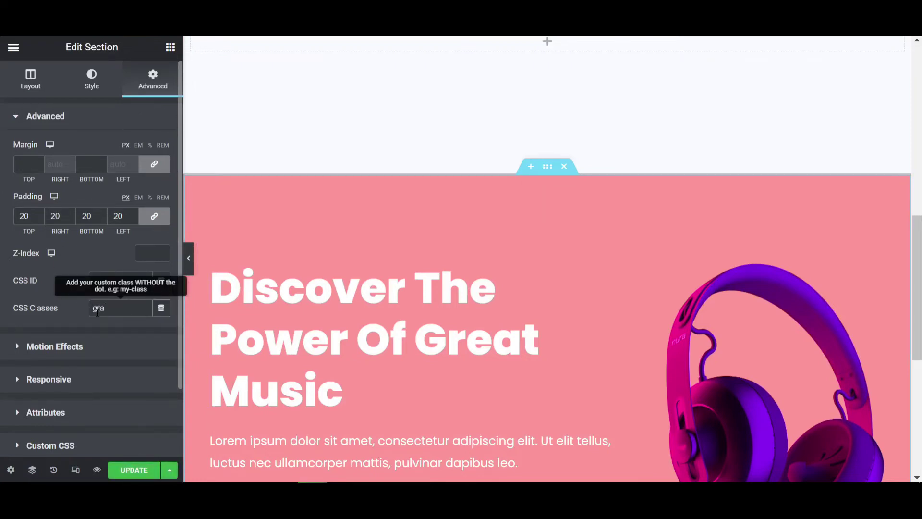
text(dient)
Step: Copy the class name gradient and paste it into the headphones section's Custom CSS
double_click(97, 313)
click(132, 312)
double_click(114, 307)
key(ctrl+c)
click(143, 307)
scroll(105, 336, down, 2)
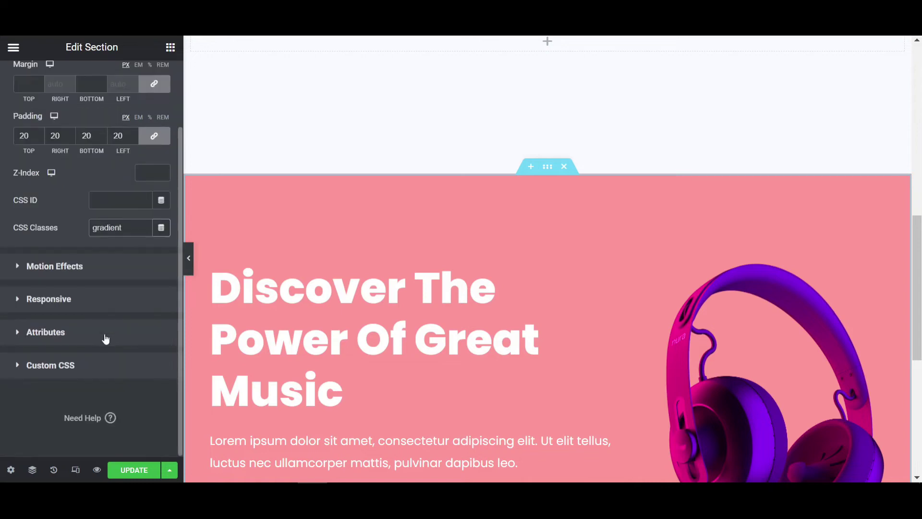
click(79, 365)
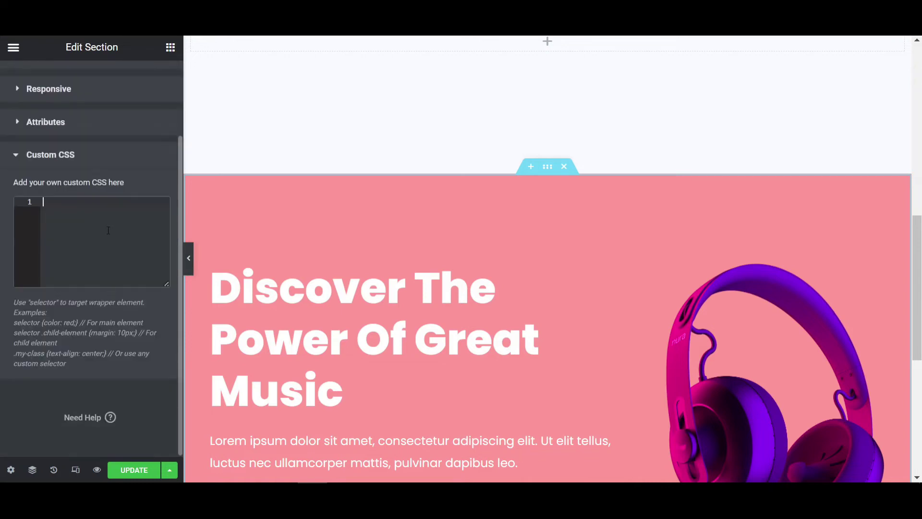
key(ctrl+v)
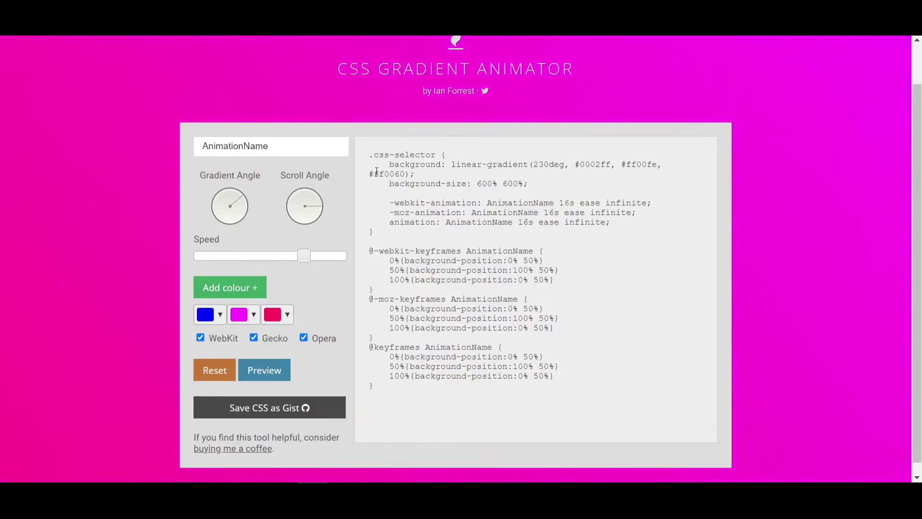
Step: In CSS Gradient Animator, copy the whole .css-selector rule and enlarge the page to 125%
drag(370, 157, 377, 236)
key(ctrl+c)
key(ctrl+plus)
key(ctrl+plus)
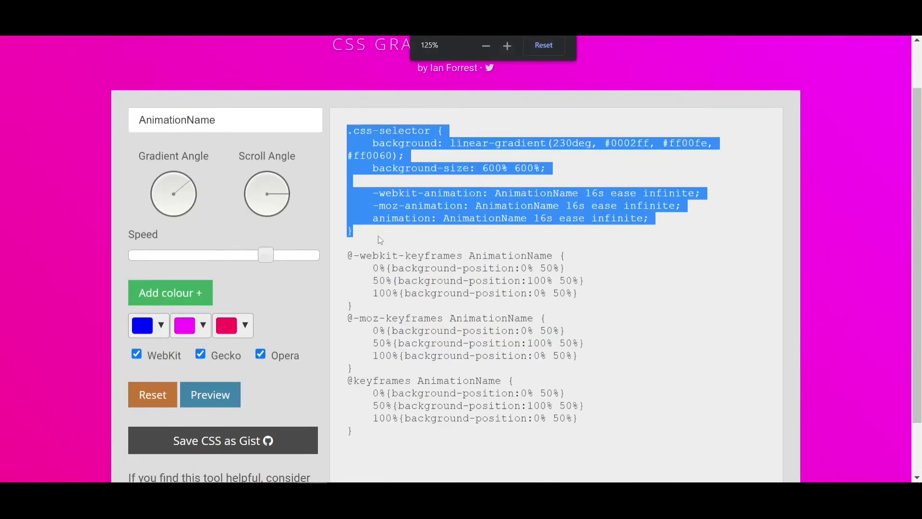
Step: Switch to the Elementor editor and paste the copied .css-selector rule after gradient in the headphones section's Custom CSS
key(ctrl+plus)
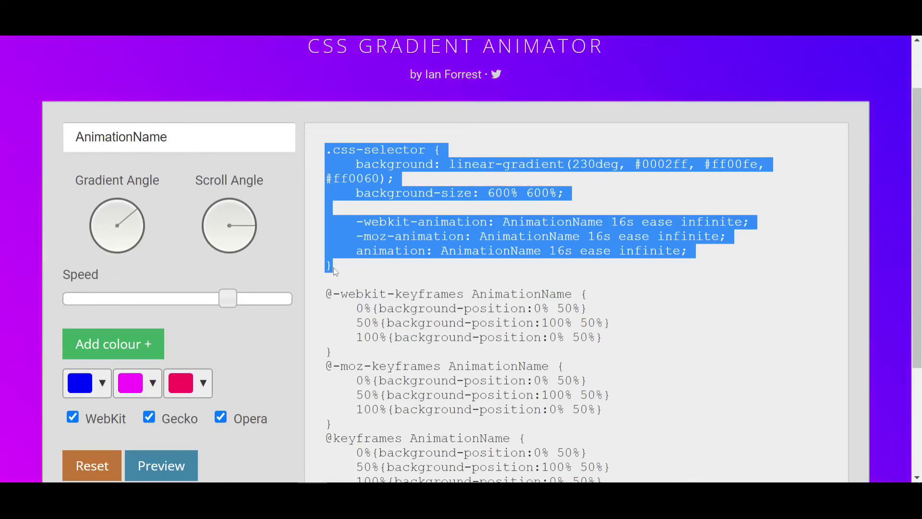
key(ctrl+minus)
key(ctrl+minus)
key(ctrl+minus)
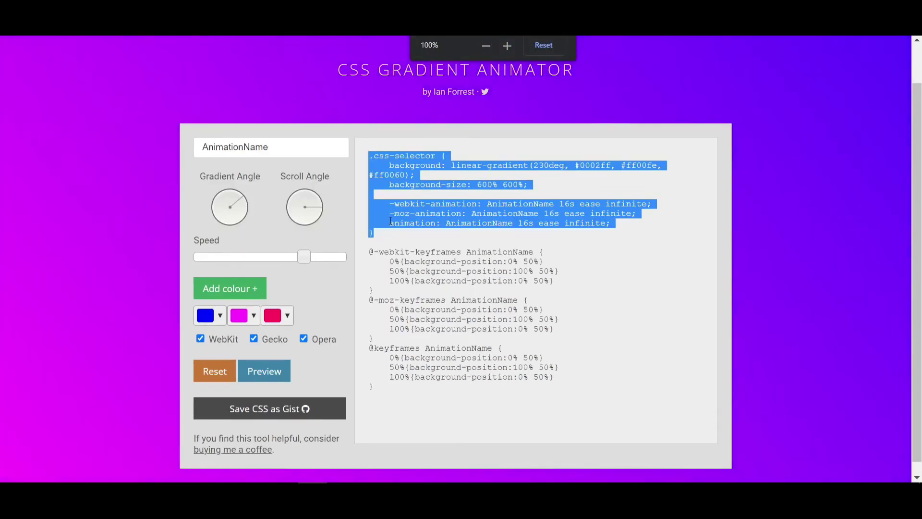
click(408, 217)
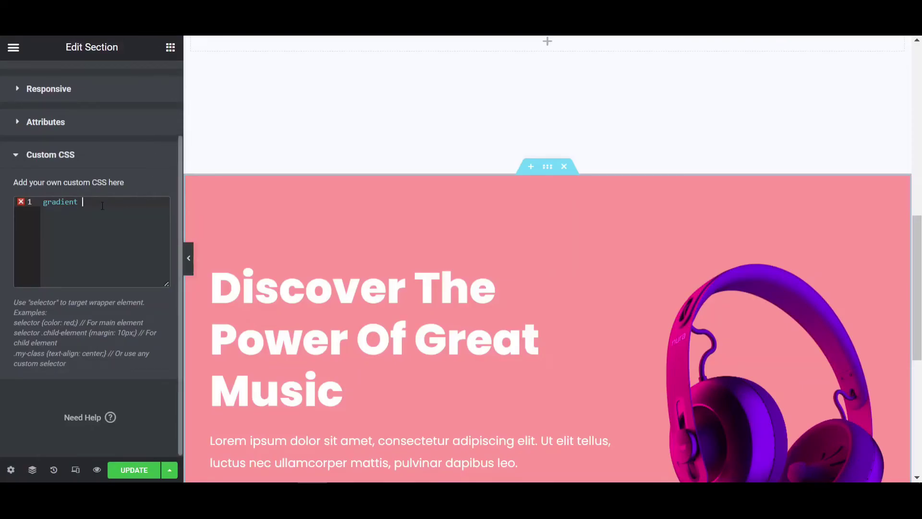
key(ctrl+v)
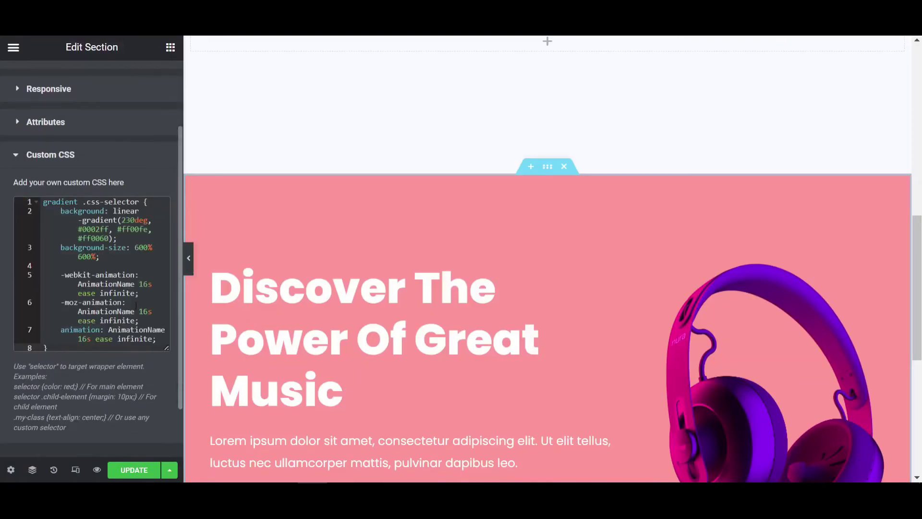
Step: Cut the word gradient from before the rule and paste it over css-selector, making the selector .gradient
click(53, 203)
double_click(55, 204)
key(ctrl+c)
key(BackSpace)
drag(52, 202, 101, 202)
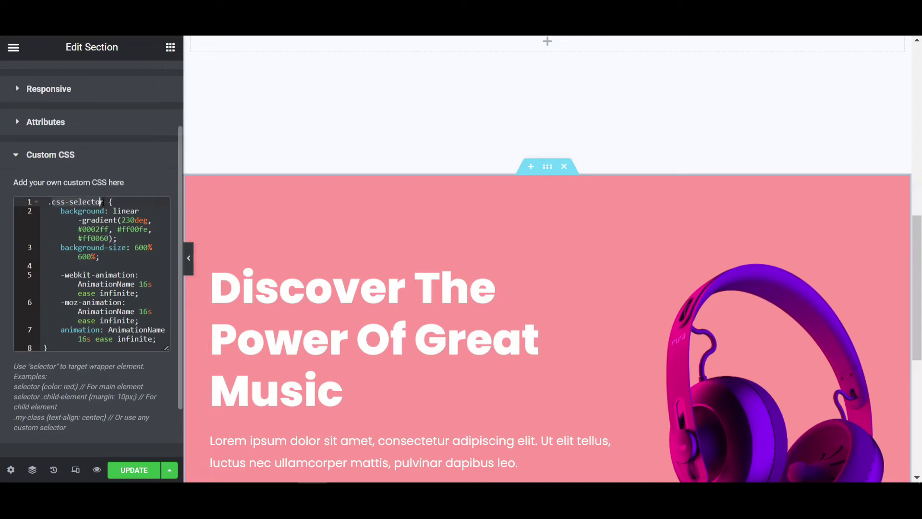
key(ctrl+v)
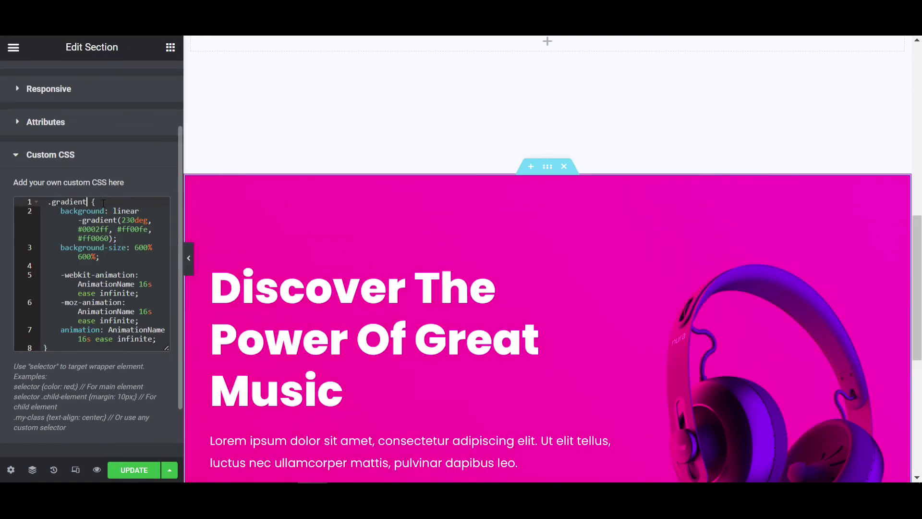
scroll(581, 264, down, 6)
scroll(413, 283, up, 3)
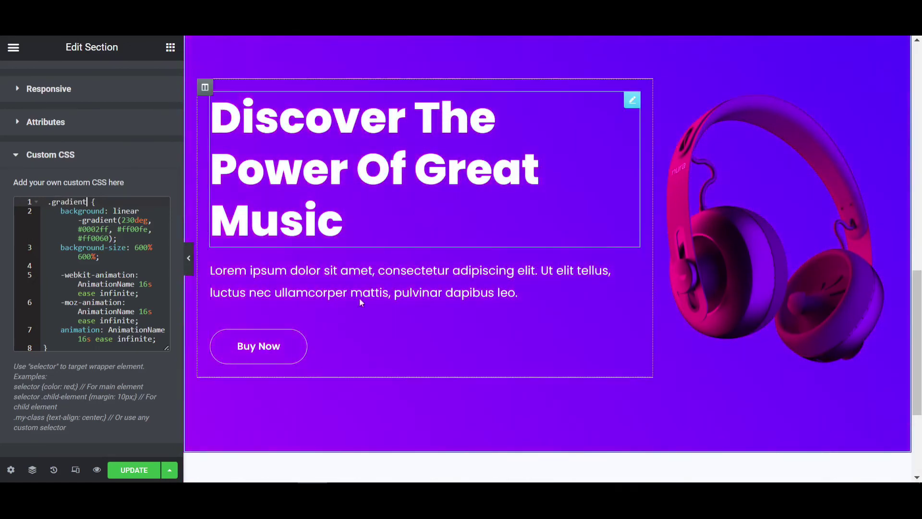
Step: Enlarge the Custom CSS editor and remove the extra space before .gradient
drag(166, 342, 167, 439)
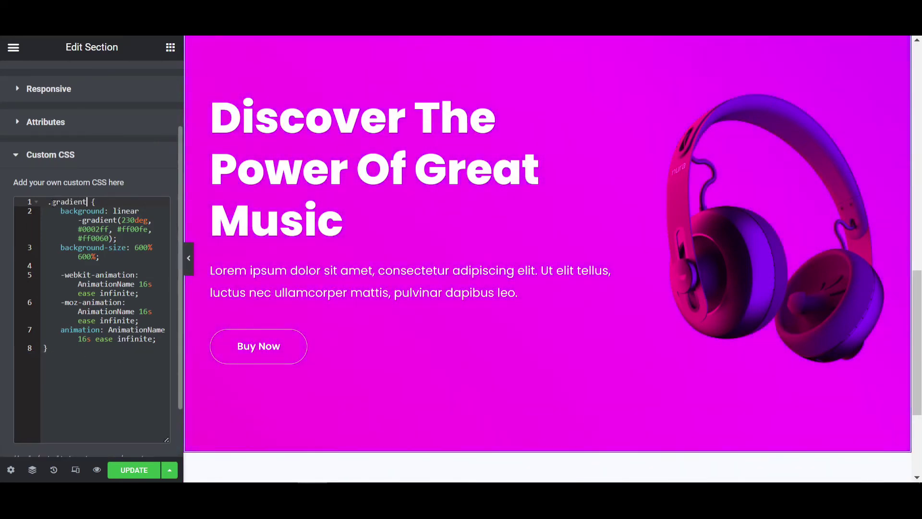
key(BackSpace)
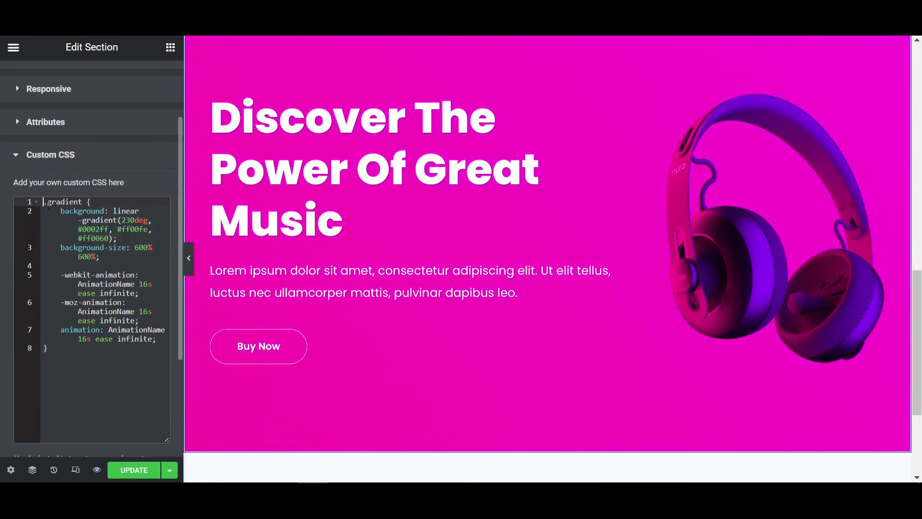
click(96, 358)
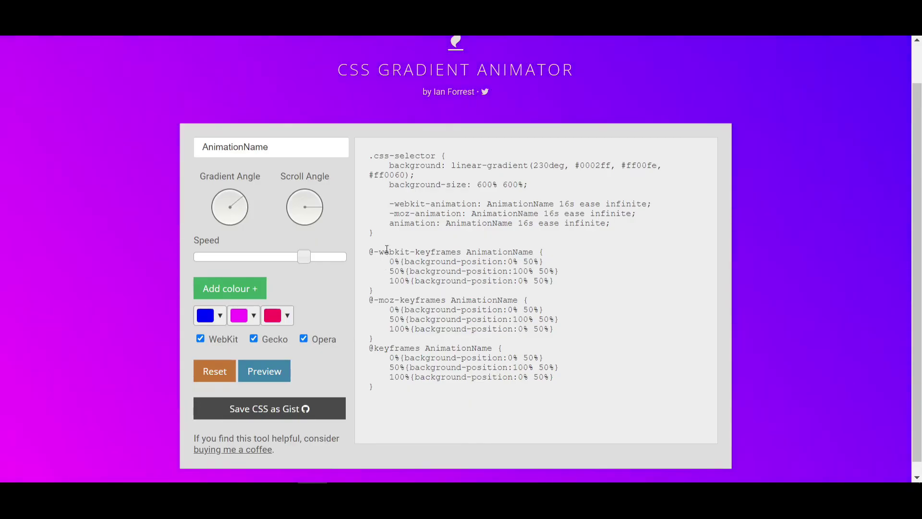
Step: Copy the three AnimationName keyframes blocks from CSS Gradient Animator and paste them below the .gradient rule in Elementor's Custom CSS
drag(369, 252, 390, 396)
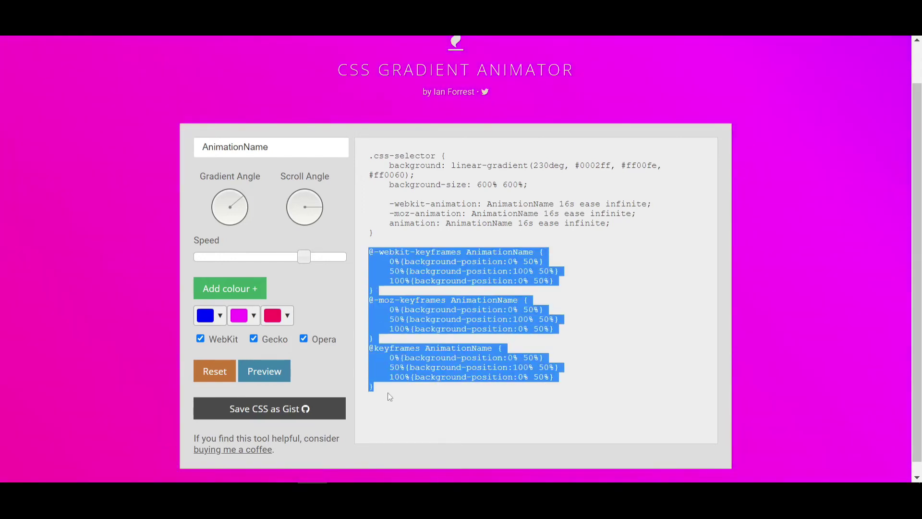
click(471, 348)
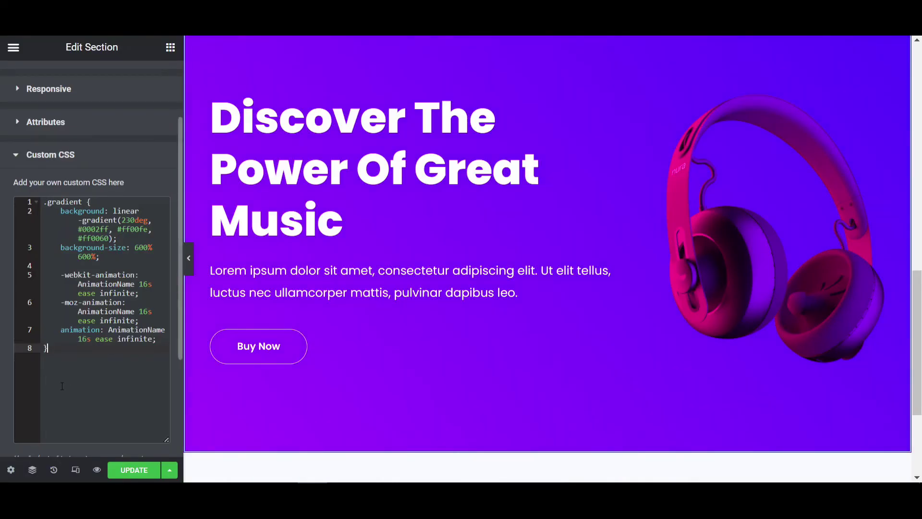
key(Return)
key(Return)
key(ctrl+v)
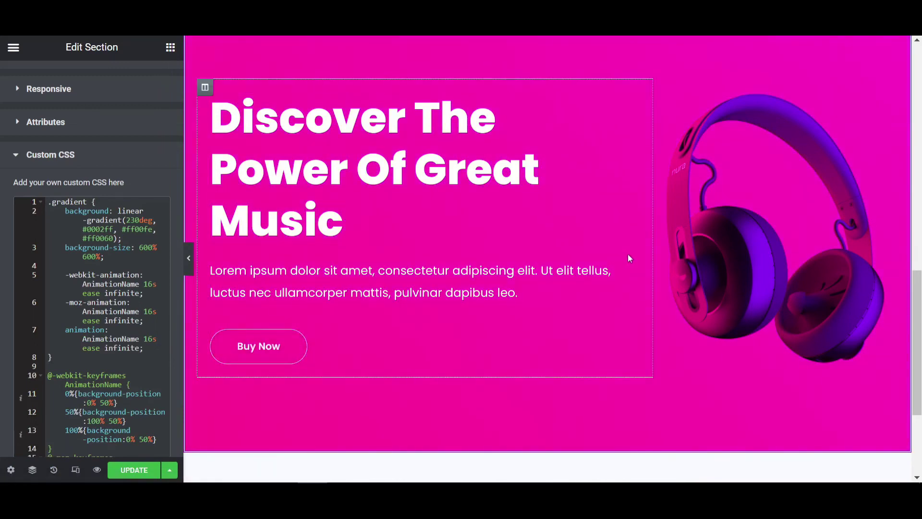
Step: Add a Waves shape divider to the bottom of the headphones section
scroll(567, 183, up, 3)
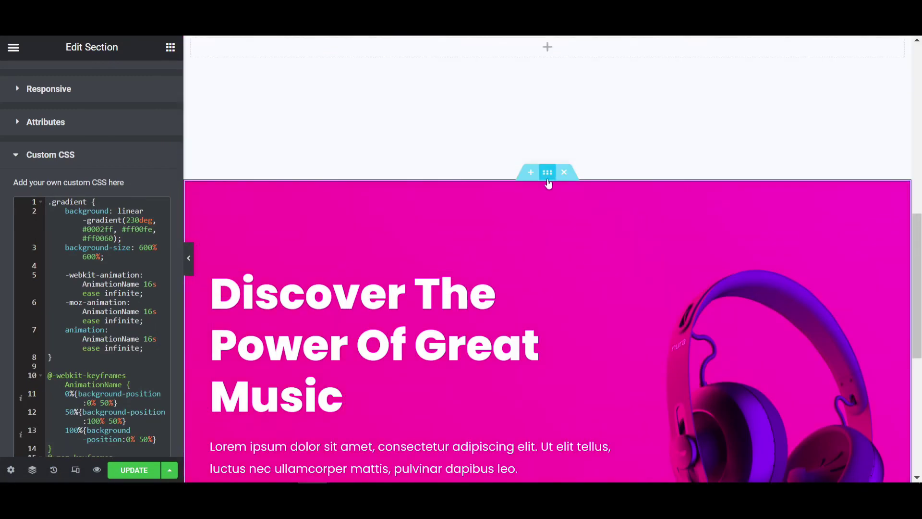
scroll(486, 185, down, 3)
scroll(107, 158, up, 2)
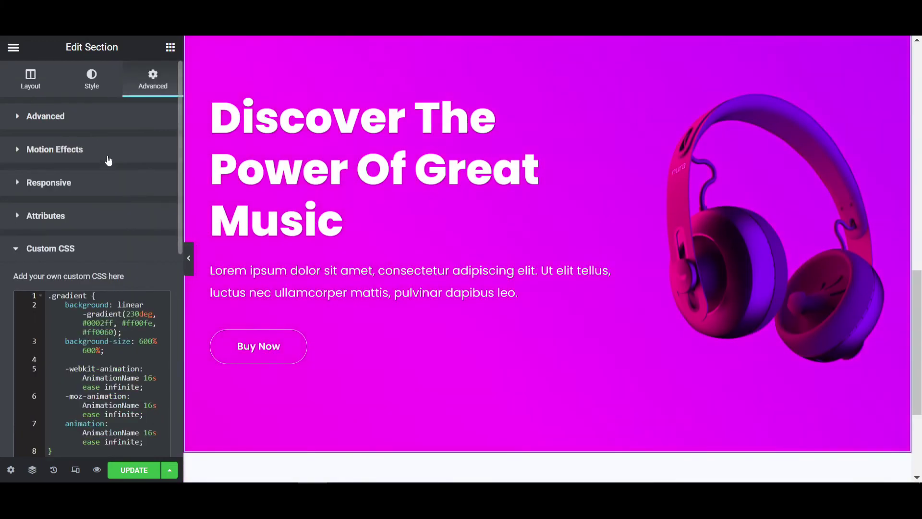
click(91, 80)
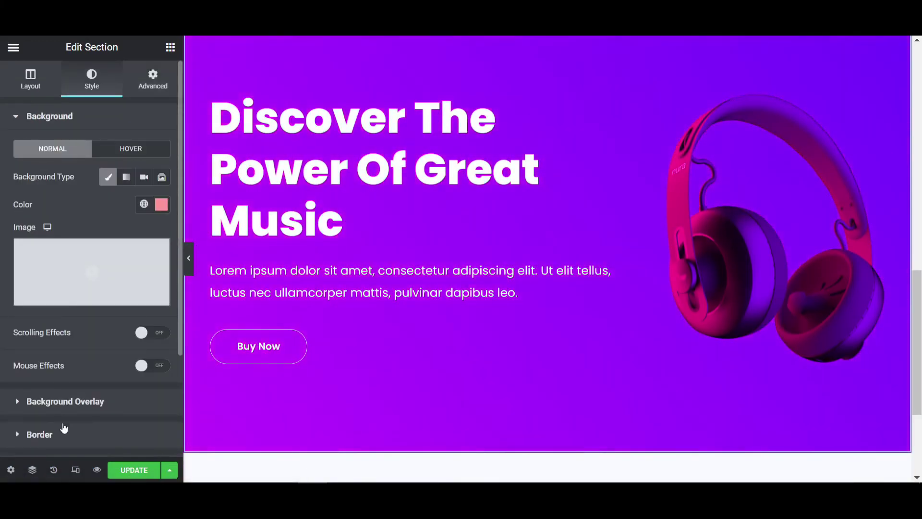
scroll(64, 384, down, 3)
click(67, 330)
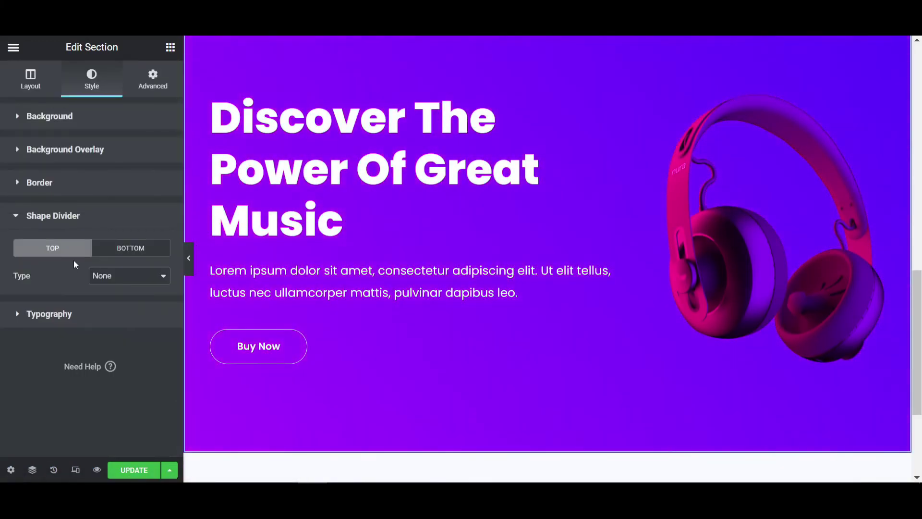
click(131, 249)
click(111, 277)
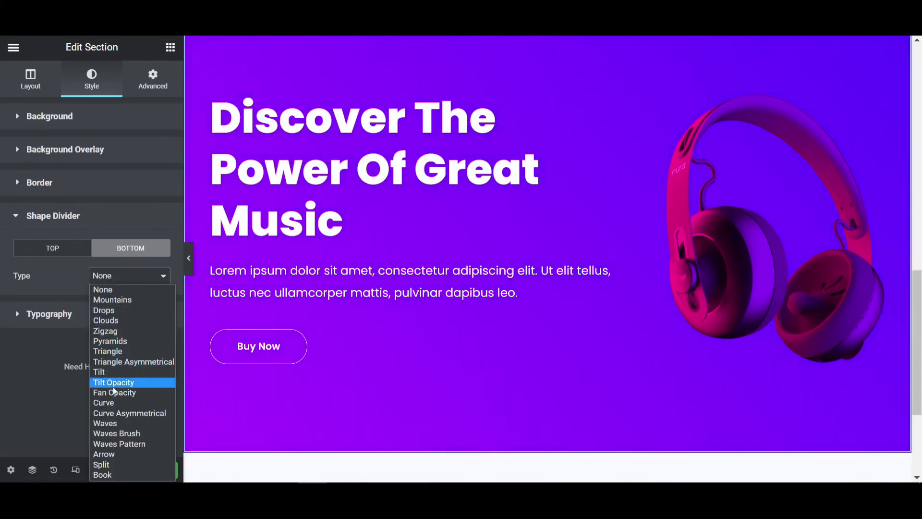
click(112, 423)
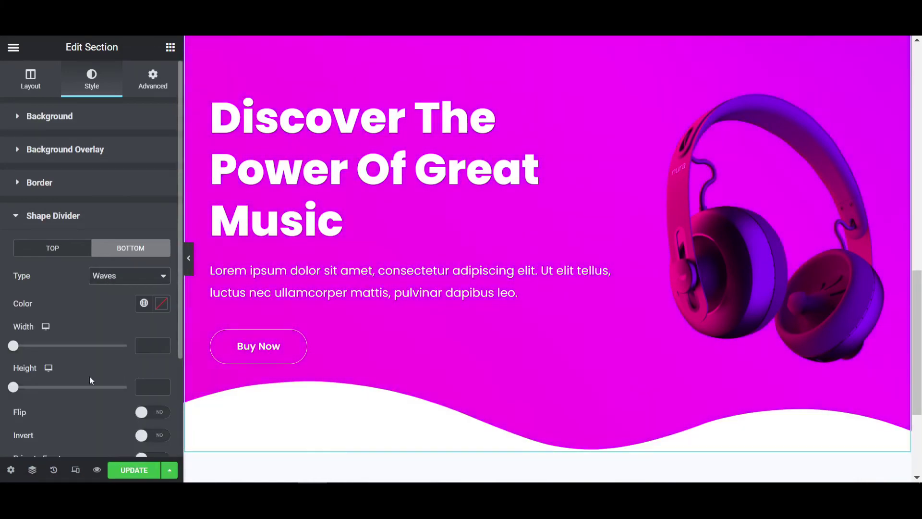
Step: Make the bottom wave divider lower and wider, and update the page to check the section live
mouse_move(19, 394)
mouse_down()
mouse_move(33, 398)
mouse_move(22, 397)
mouse_move(22, 352)
mouse_move(30, 395)
mouse_up()
drag(15, 347, 34, 345)
click(134, 470)
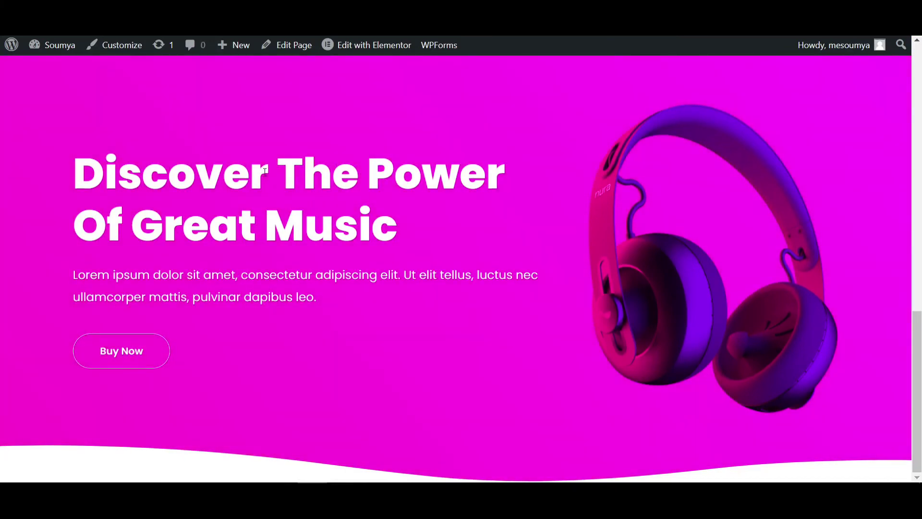
scroll(337, 183, down, 2)
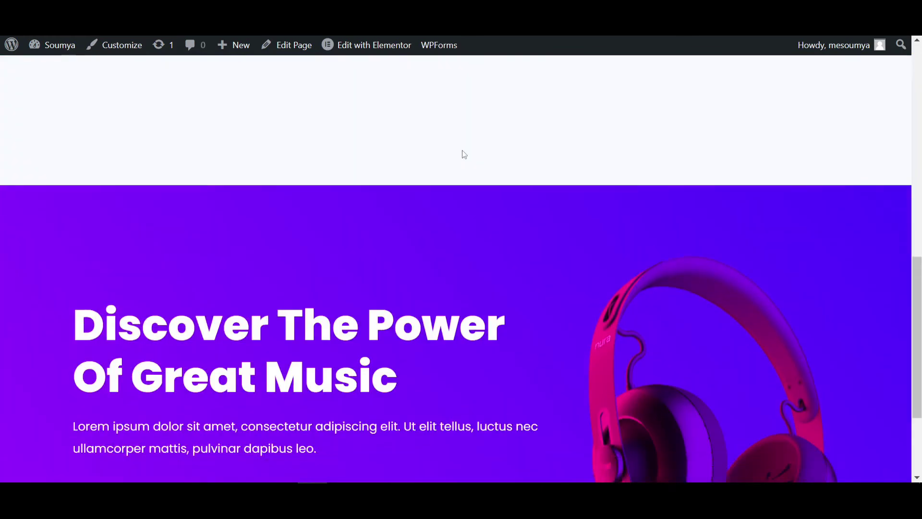
scroll(464, 154, down, 3)
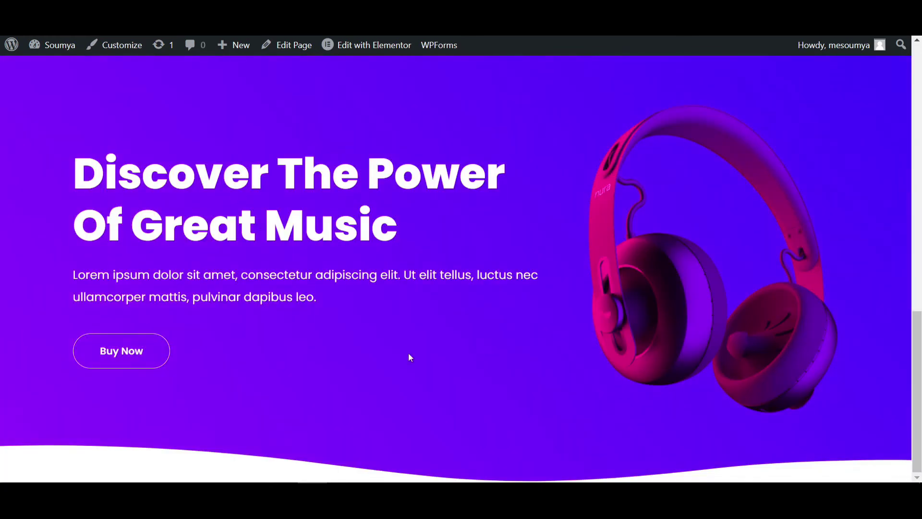